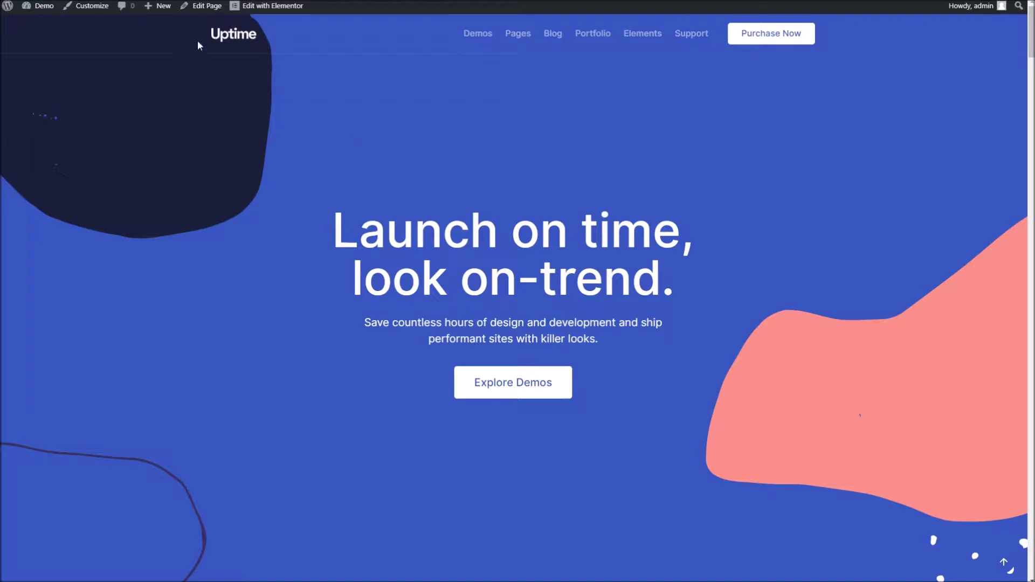
Step: Look through the theme's demo homepage, including its landing page examples and feature sections
scroll(426, 203, down, 9)
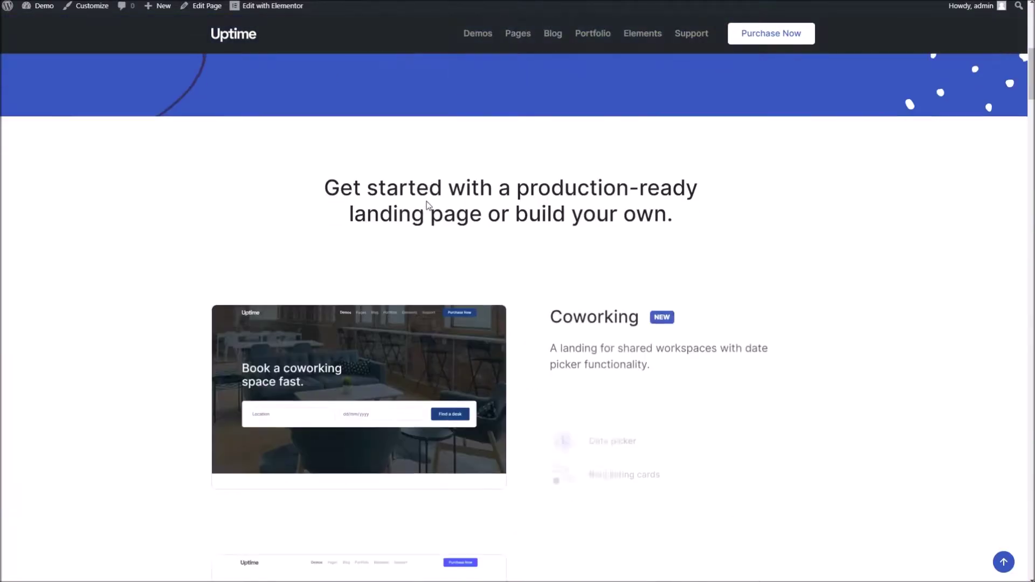
scroll(428, 204, up, 9)
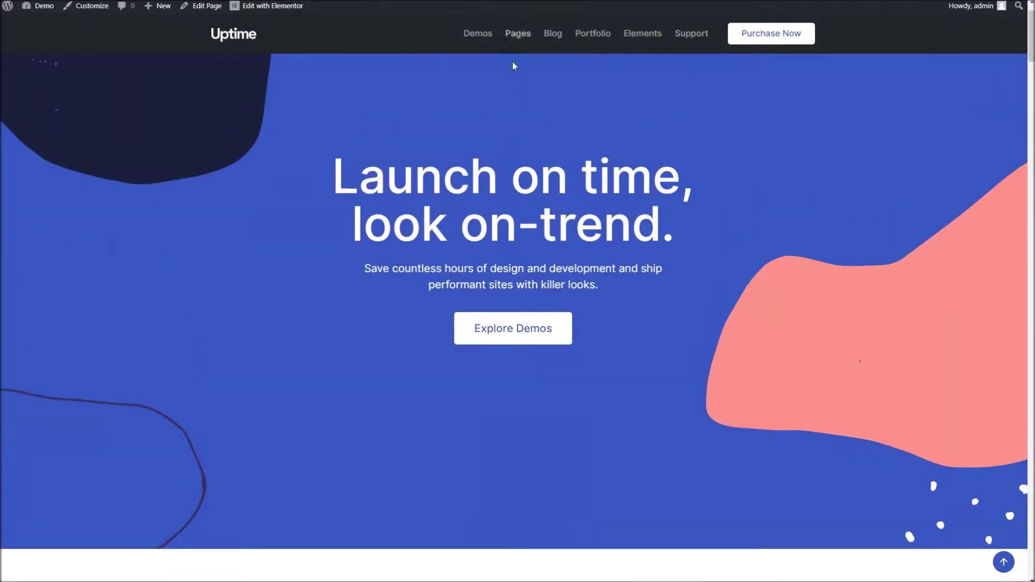
scroll(502, 108, down, 15)
scroll(440, 187, down, 20)
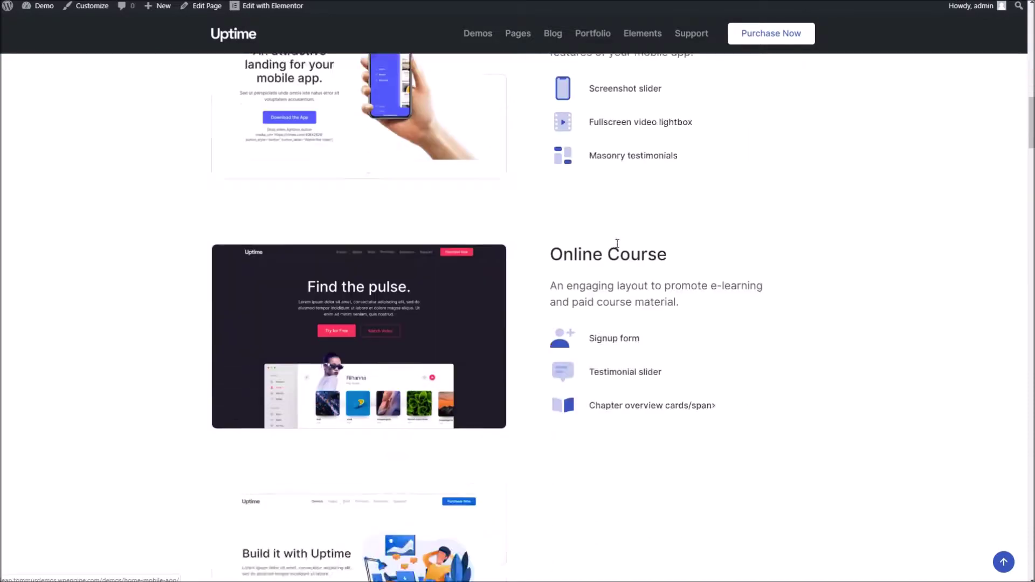
scroll(577, 290, down, 20)
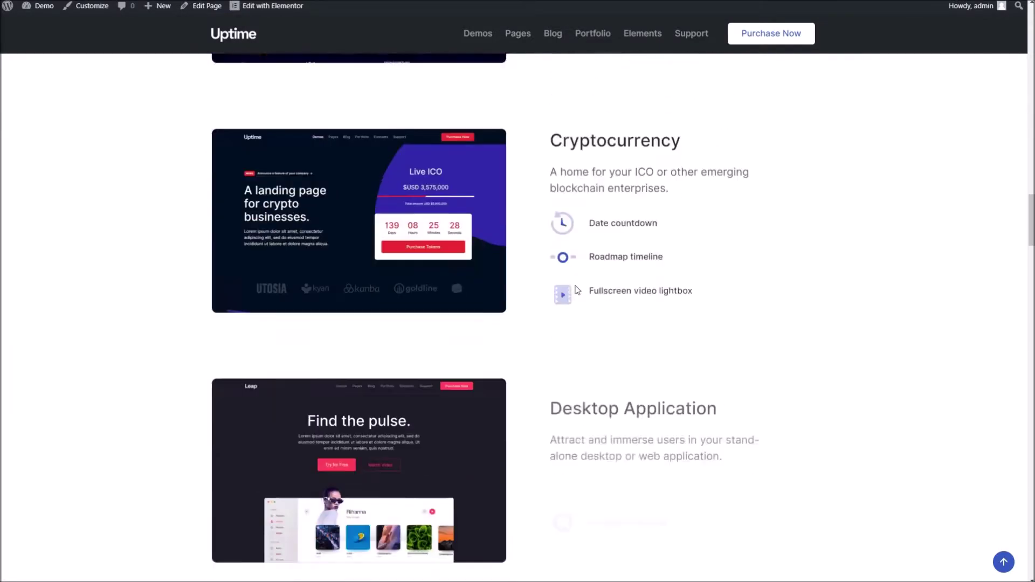
scroll(577, 288, down, 5)
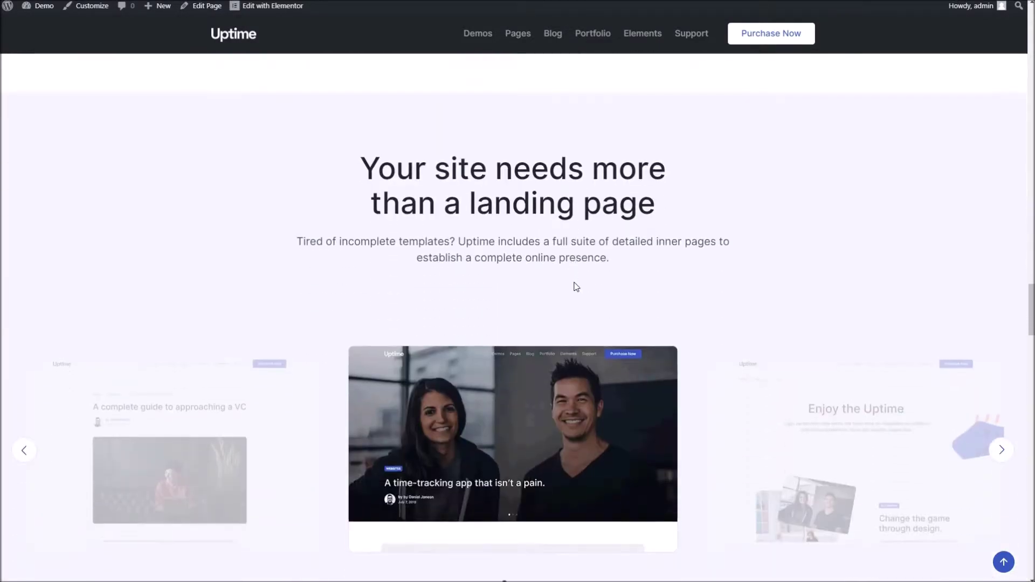
scroll(574, 232, down, 3)
scroll(529, 271, down, 1)
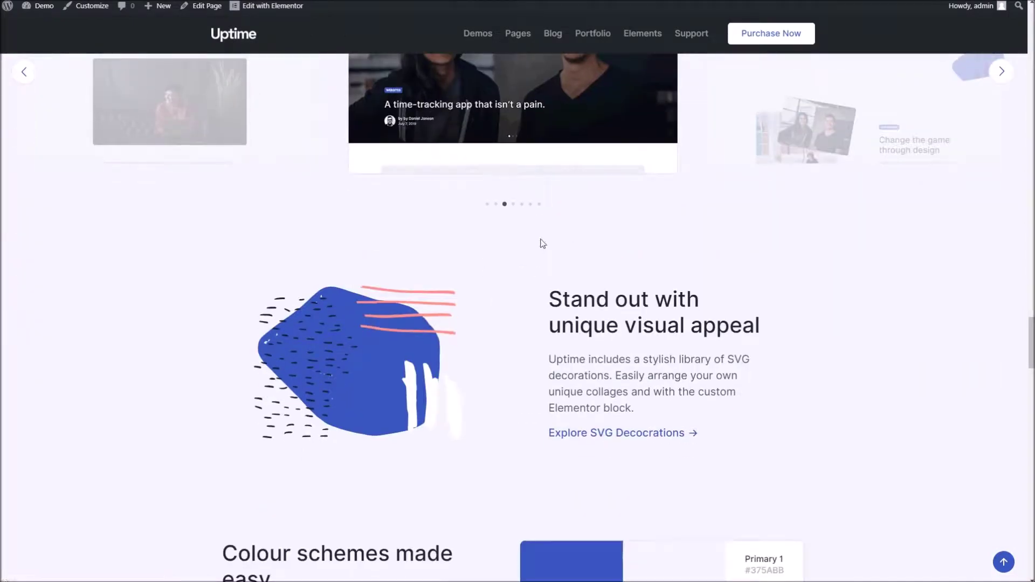
scroll(478, 212, up, 20)
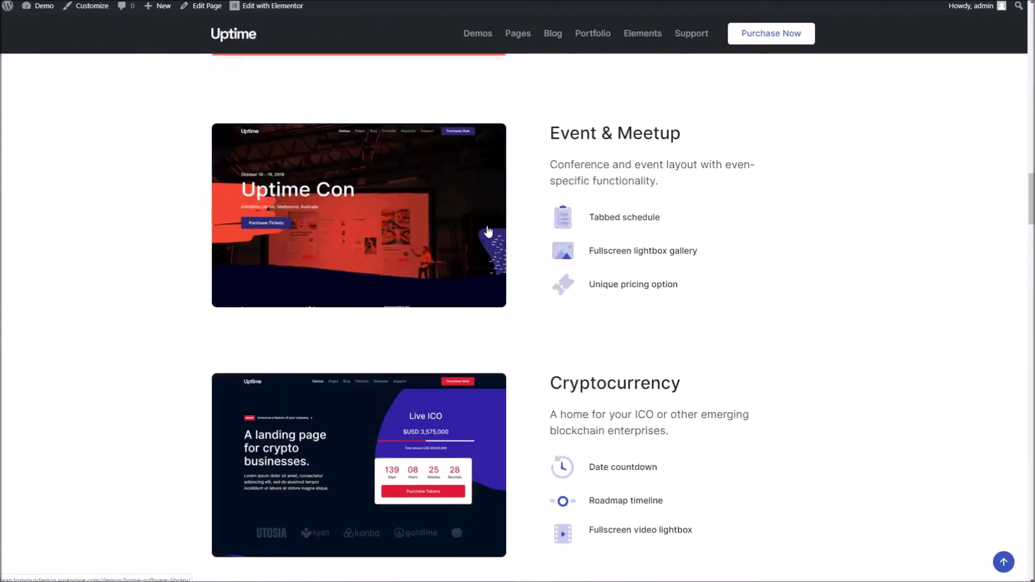
scroll(487, 226, up, 20)
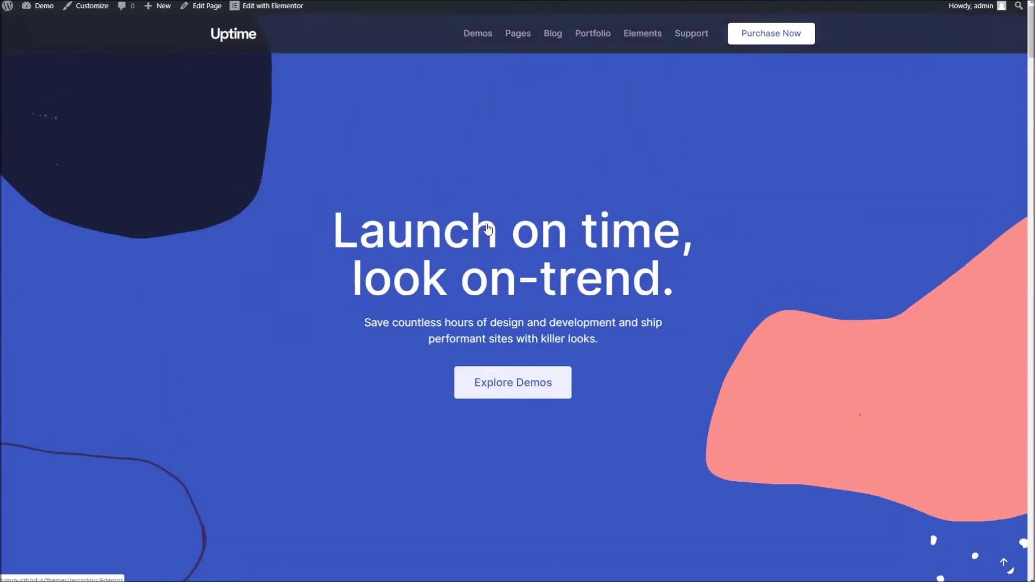
Step: Create a new page titled "Dans Homepage" and publish it
mouse_move(162, 8)
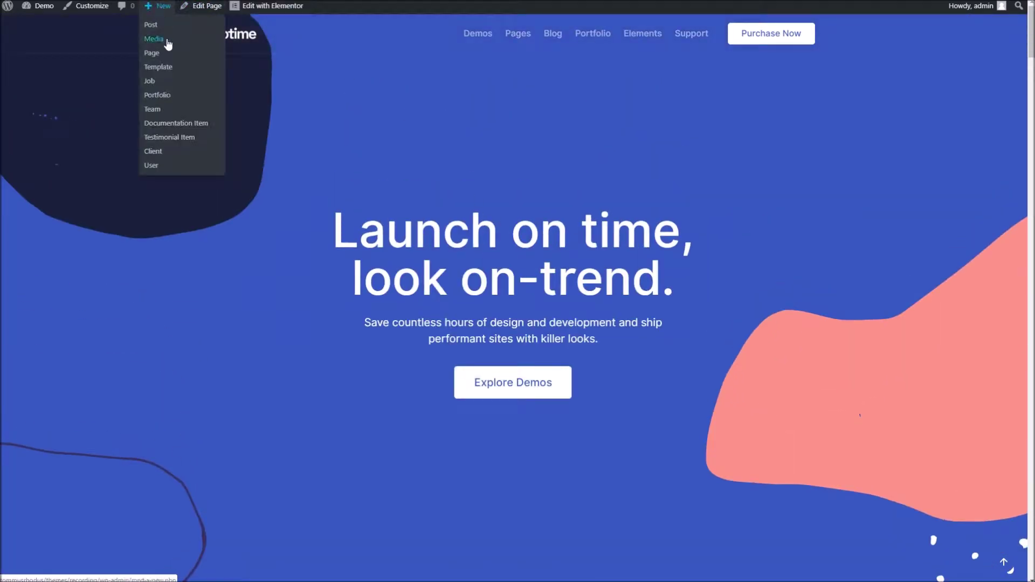
click(161, 56)
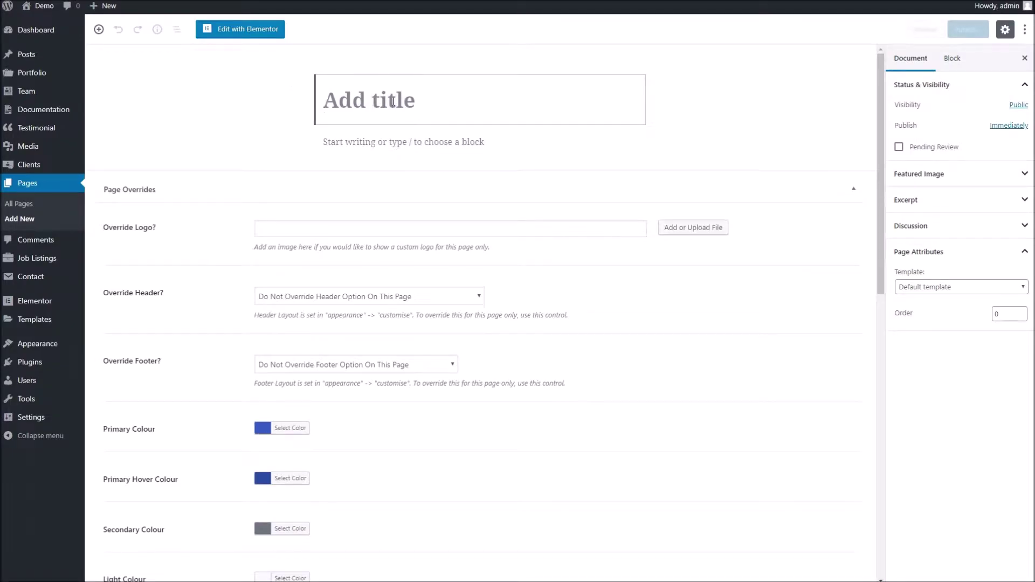
text(Dans H)
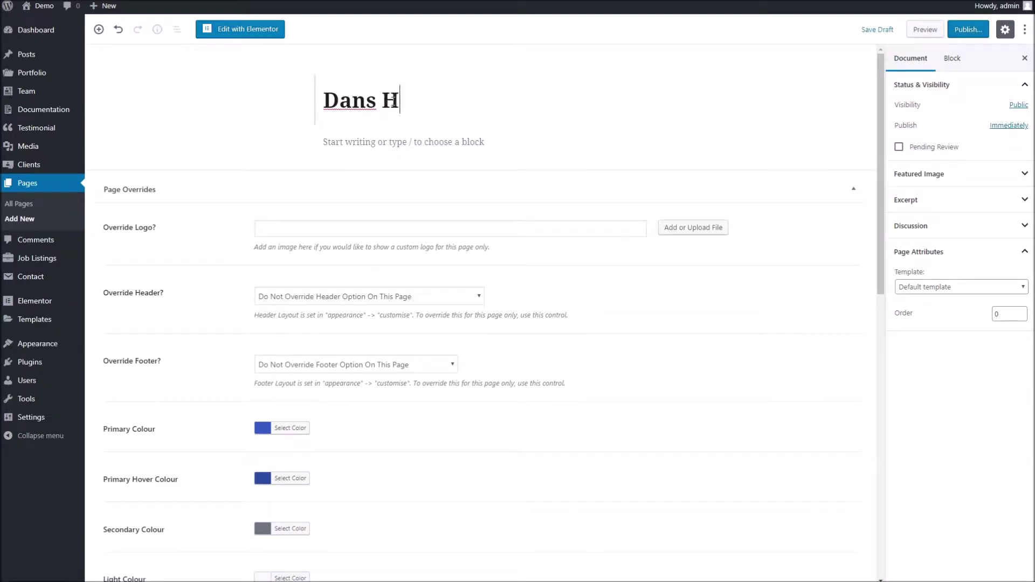
text(omepage)
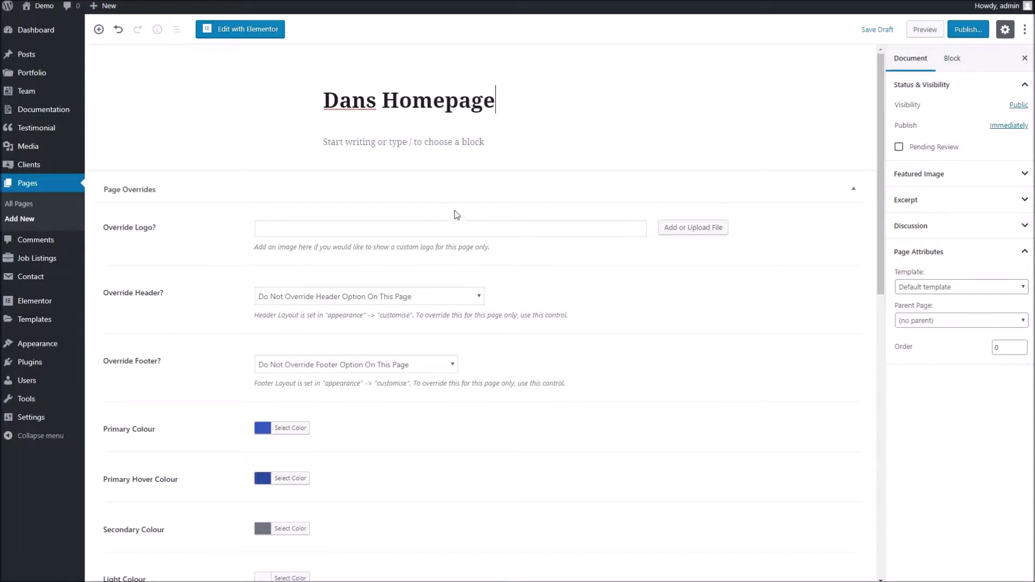
click(960, 34)
click(970, 30)
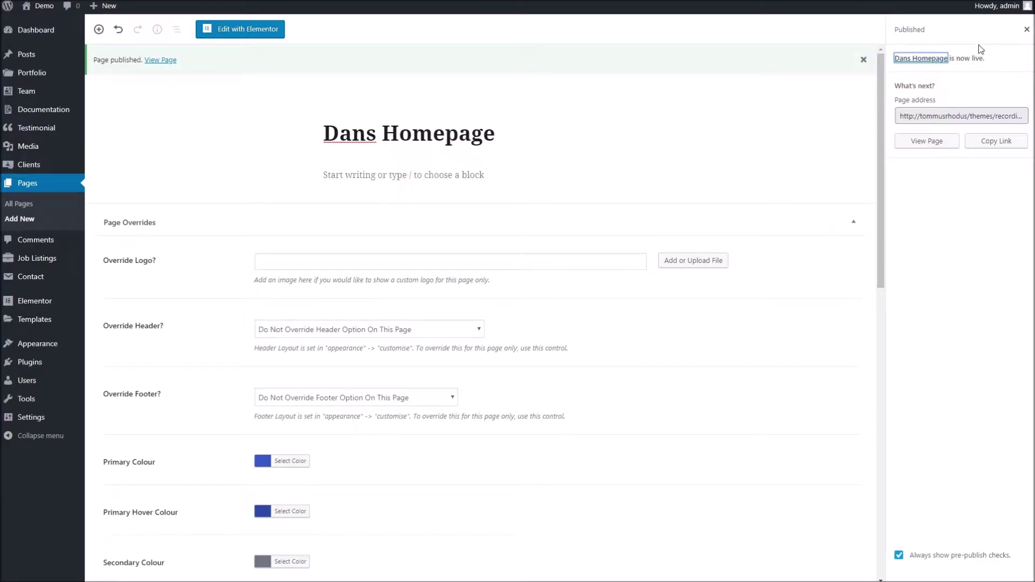
click(1026, 31)
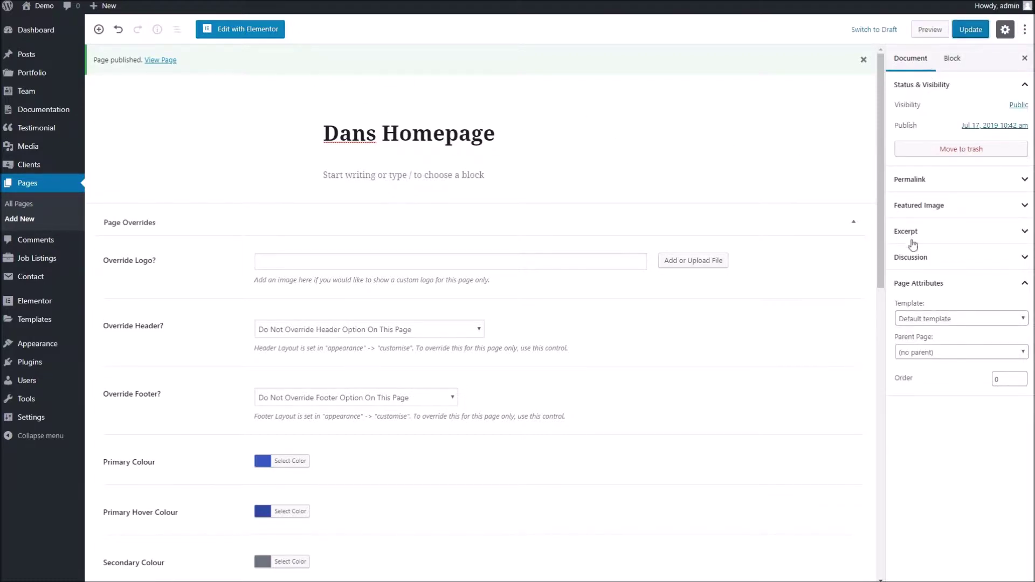
Step: Set the page's template to Elementor Full Width and update the page
click(916, 323)
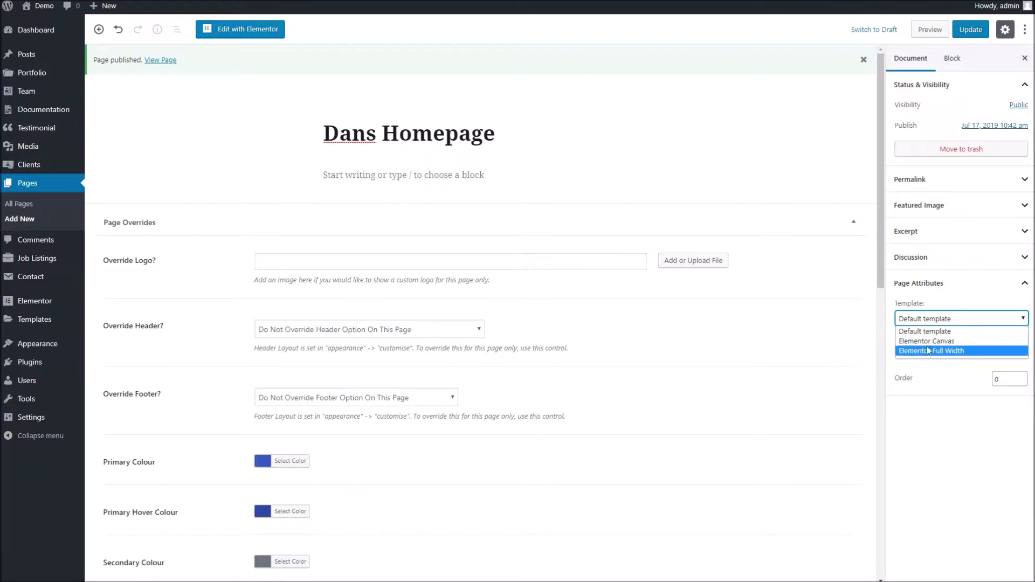
click(915, 351)
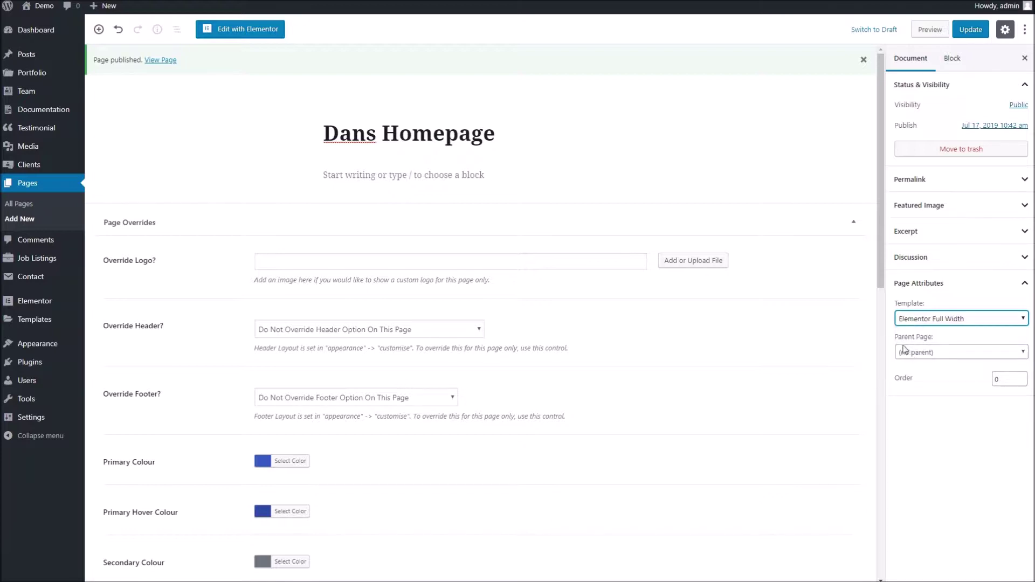
click(970, 29)
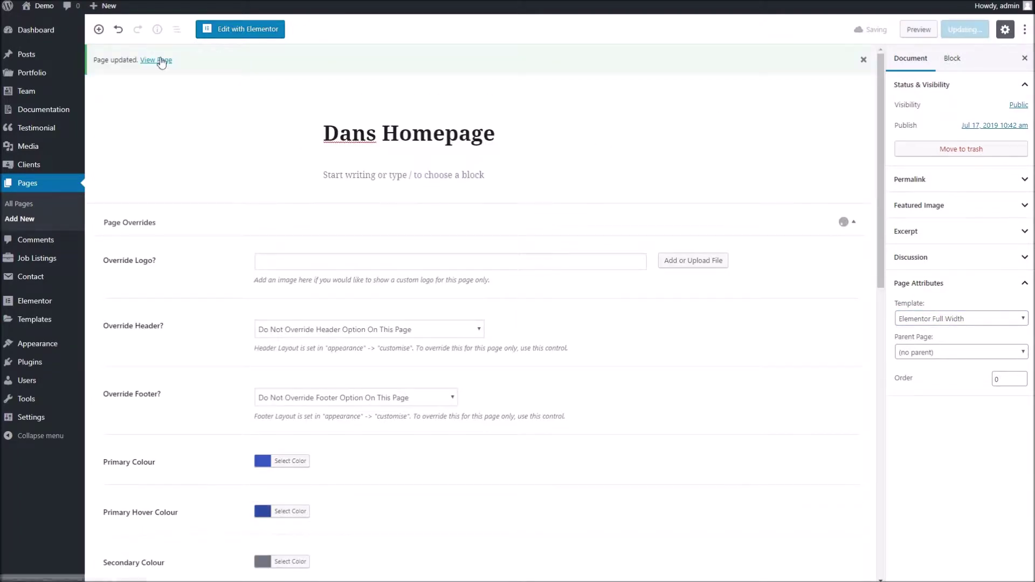
Step: View the updated page on the live site, and open it for editing with Elementor
click(161, 61)
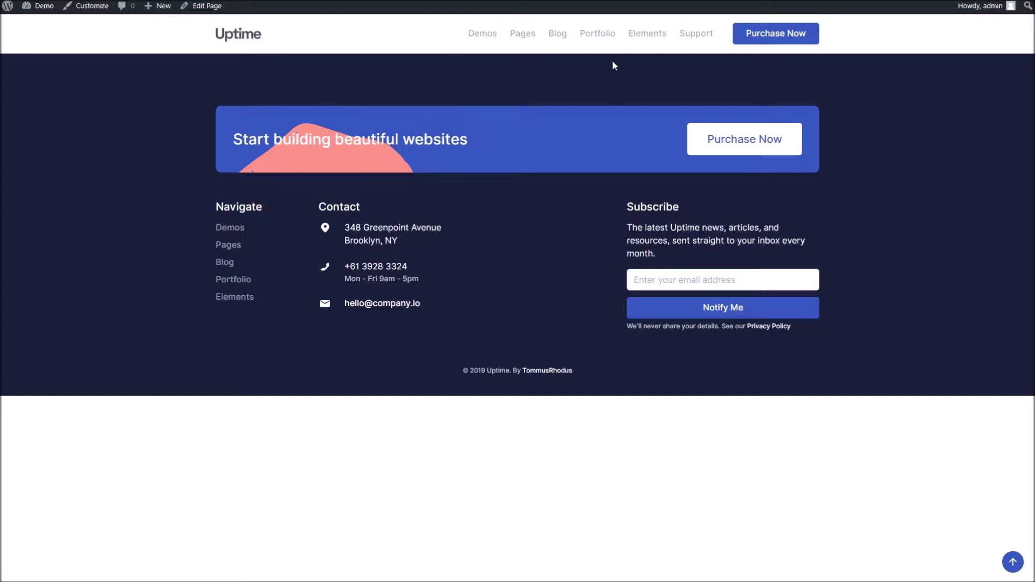
key(ctrl+shift+Tab)
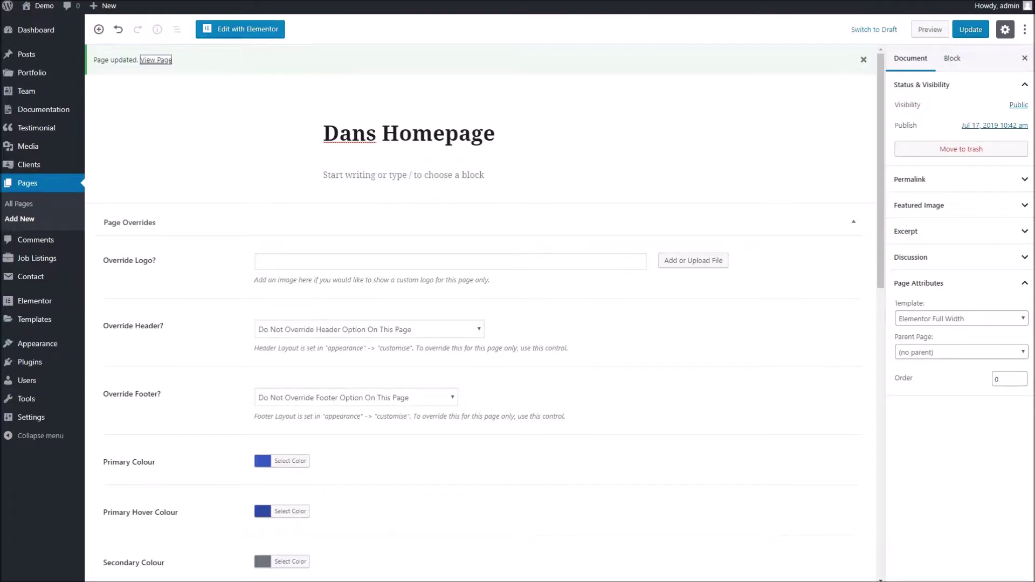
key(ctrl+Tab)
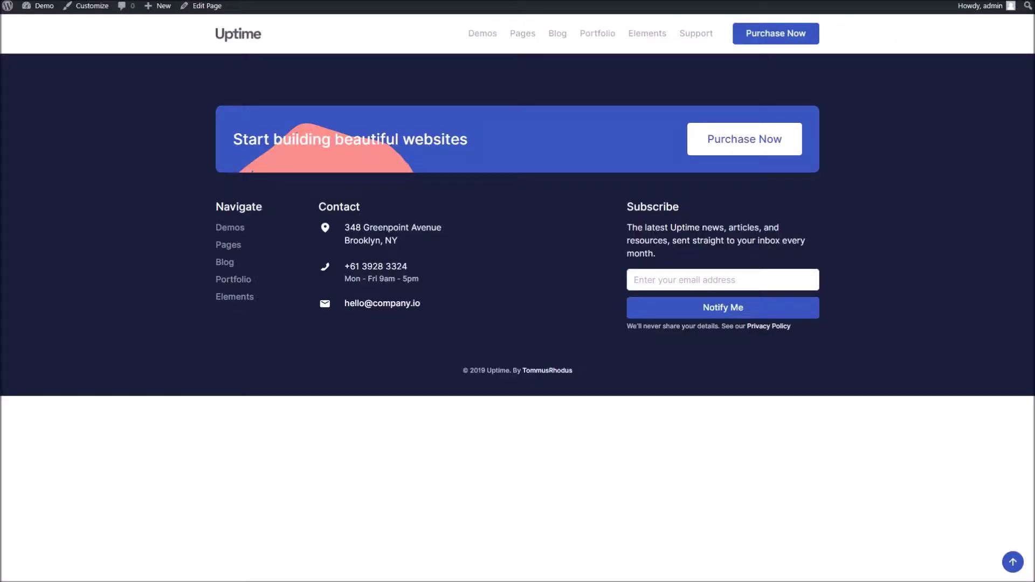
key(ctrl+shift+Tab)
click(252, 33)
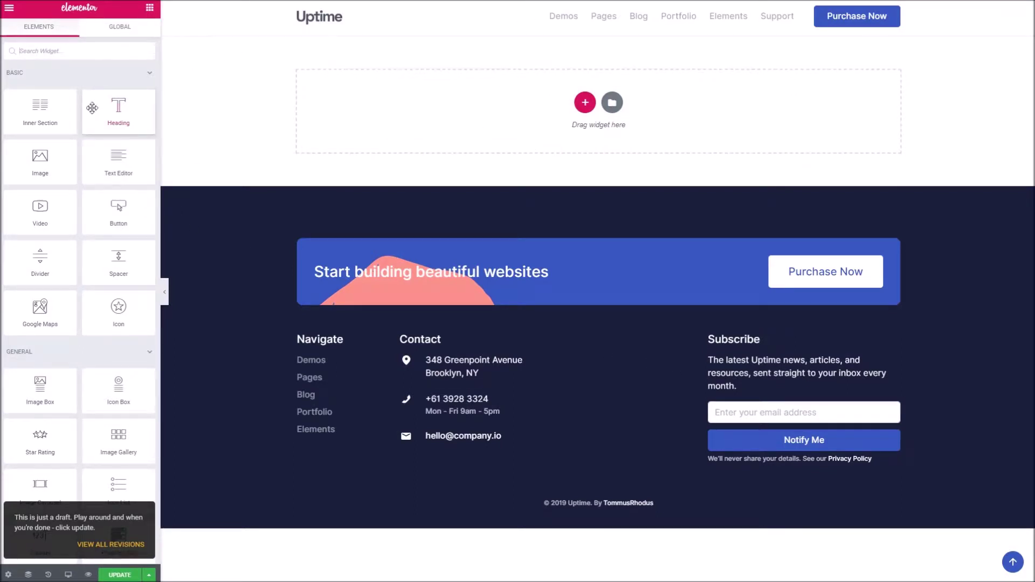
Step: Examine the available Elementor widgets in the Basic, General and Uptime Elements groups
scroll(118, 159, down, 10)
scroll(118, 159, down, 11)
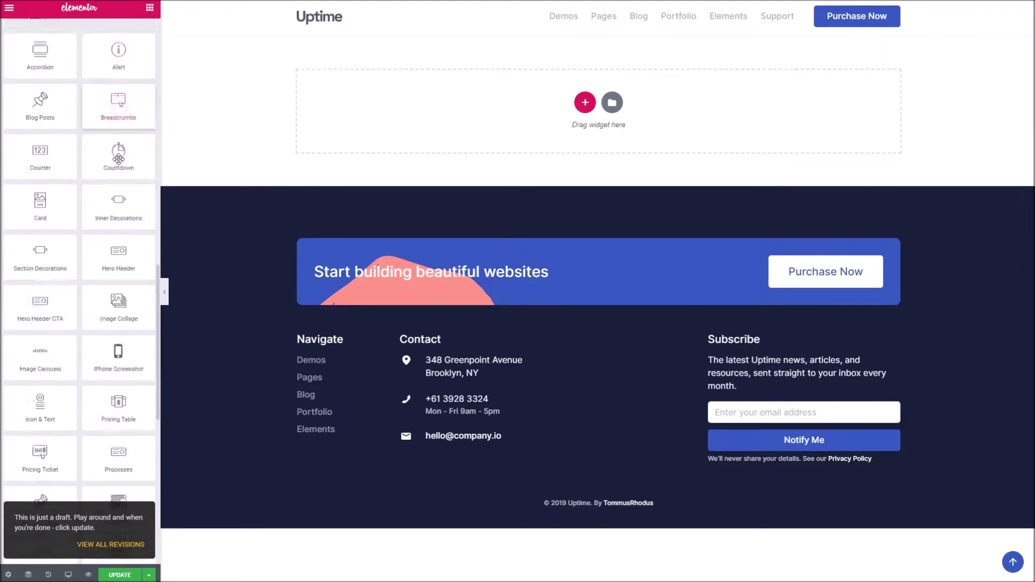
scroll(119, 159, up, 13)
scroll(118, 159, up, 9)
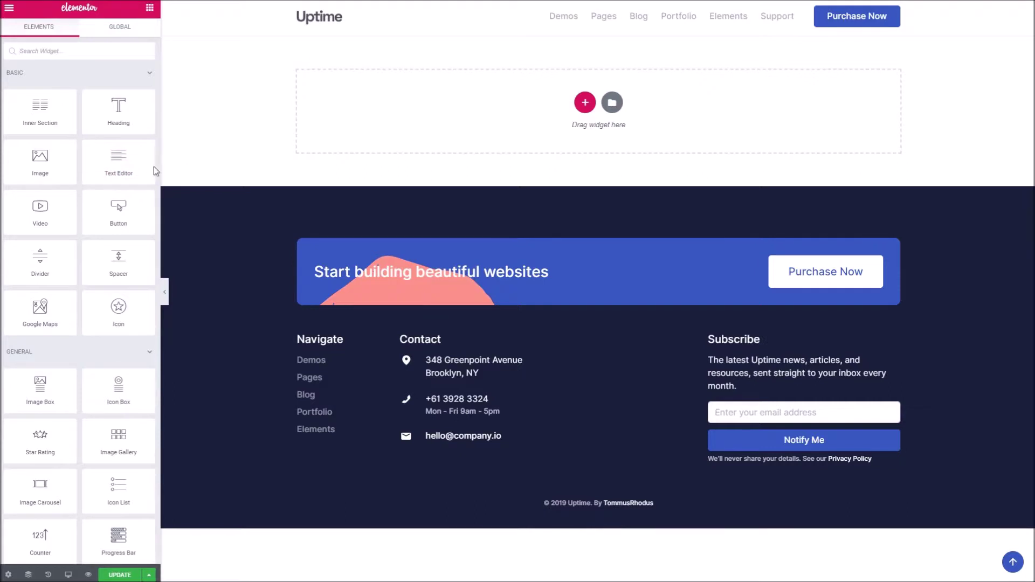
scroll(100, 186, down, 8)
scroll(100, 190, down, 5)
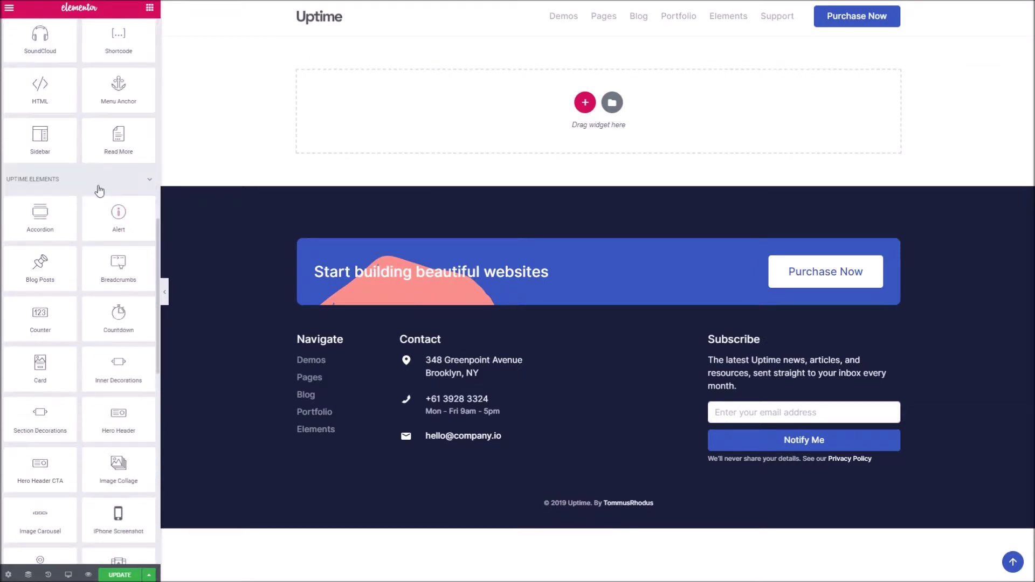
scroll(83, 91, up, 4)
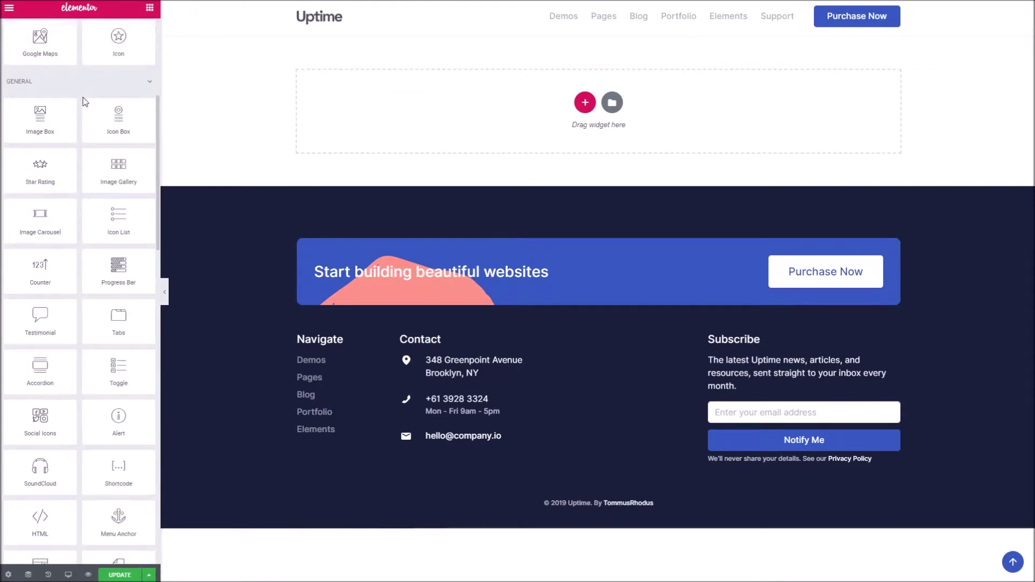
scroll(82, 97, down, 4)
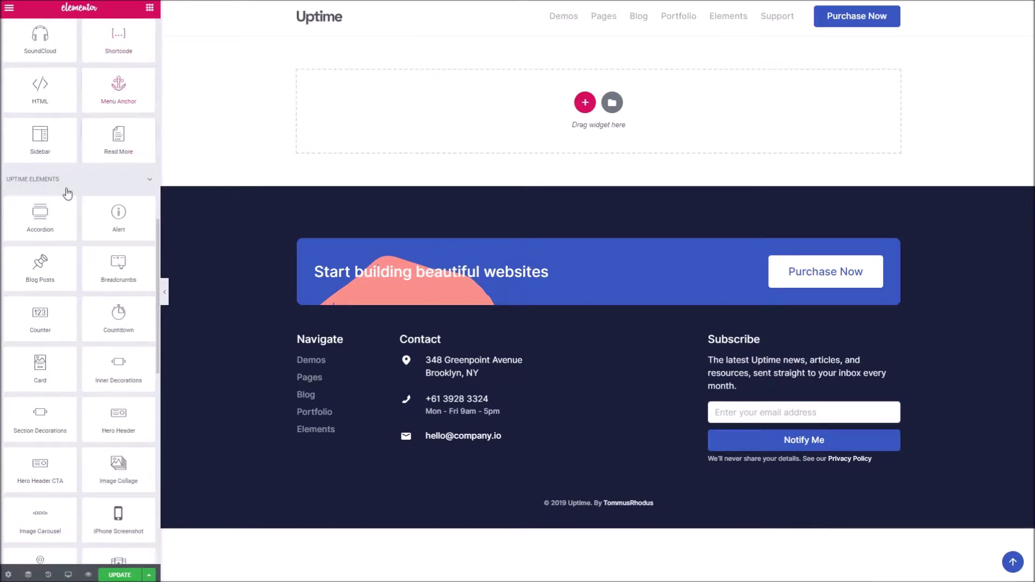
scroll(66, 196, down, 2)
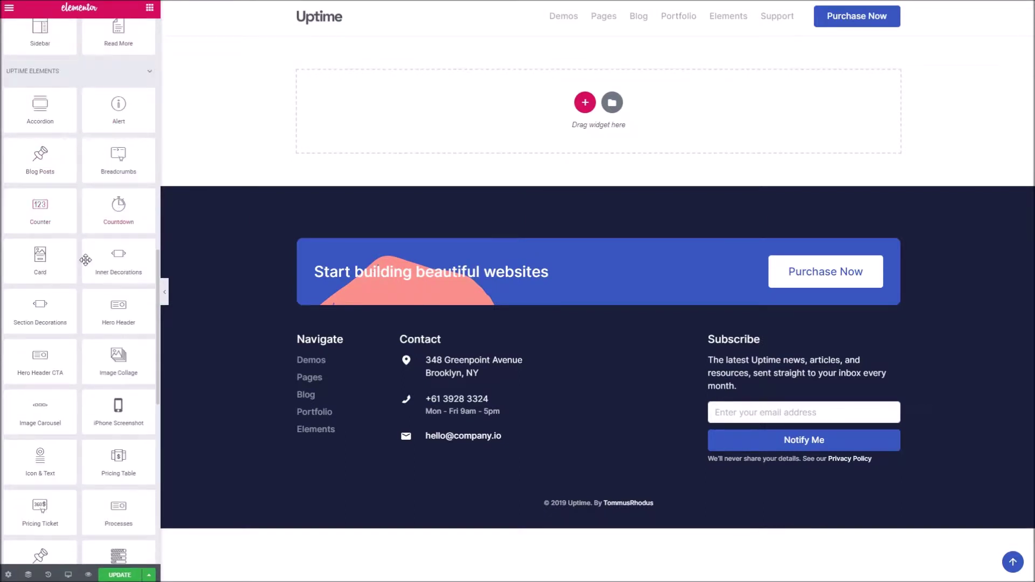
scroll(98, 286, down, 3)
scroll(102, 372, up, 12)
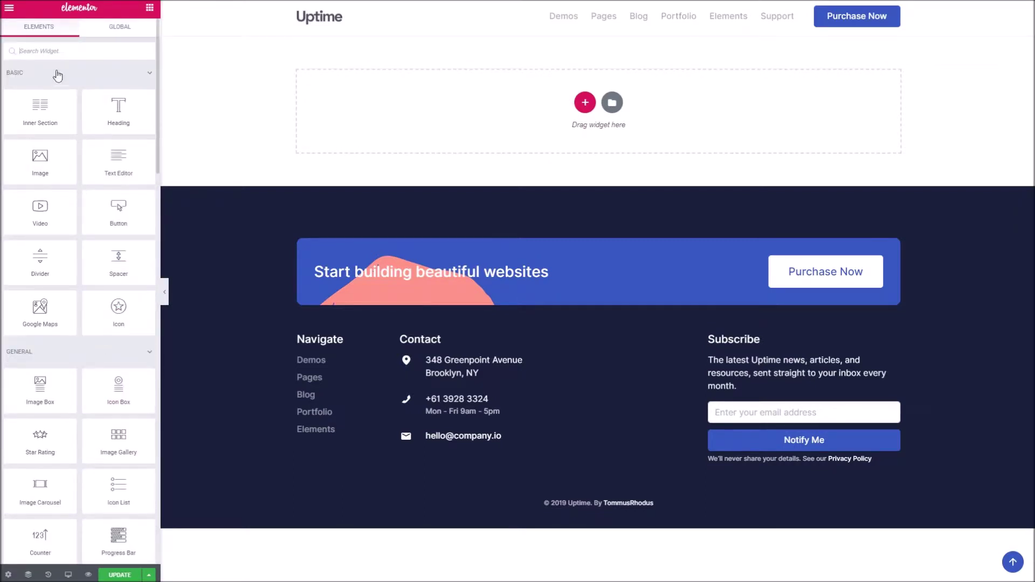
Step: Search the widgets for "hero" and add the Hero Header widget to the empty page area
click(57, 52)
text(hero)
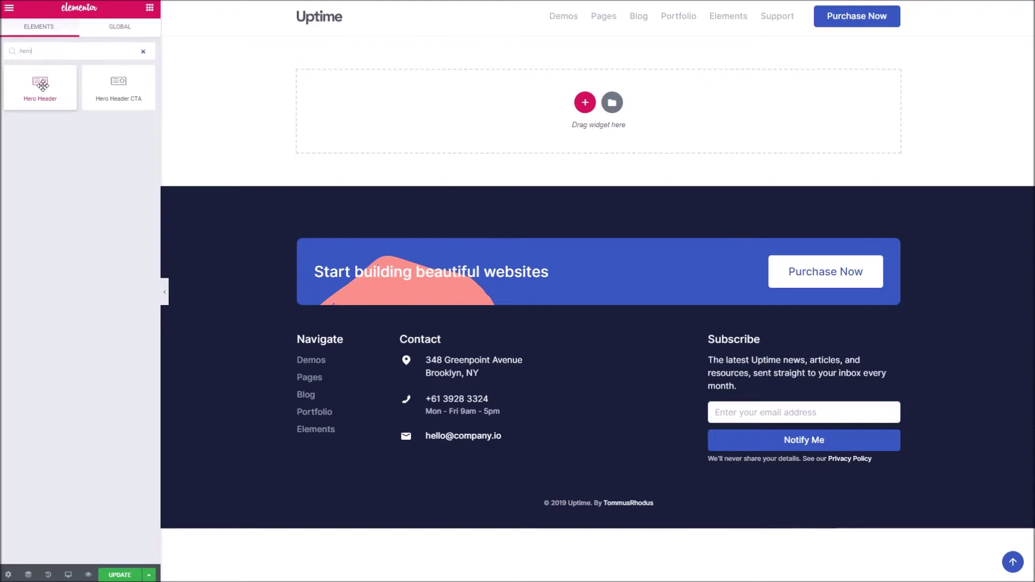
drag(39, 85, 423, 95)
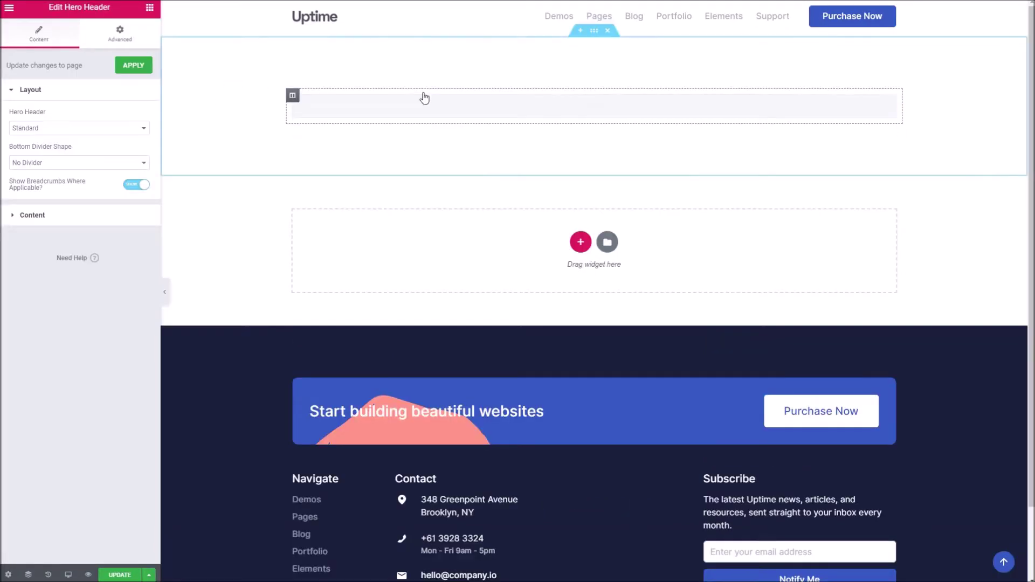
Step: Set the Hero Header layout to Dark Background with a Half Pipe bottom divider shape
click(70, 131)
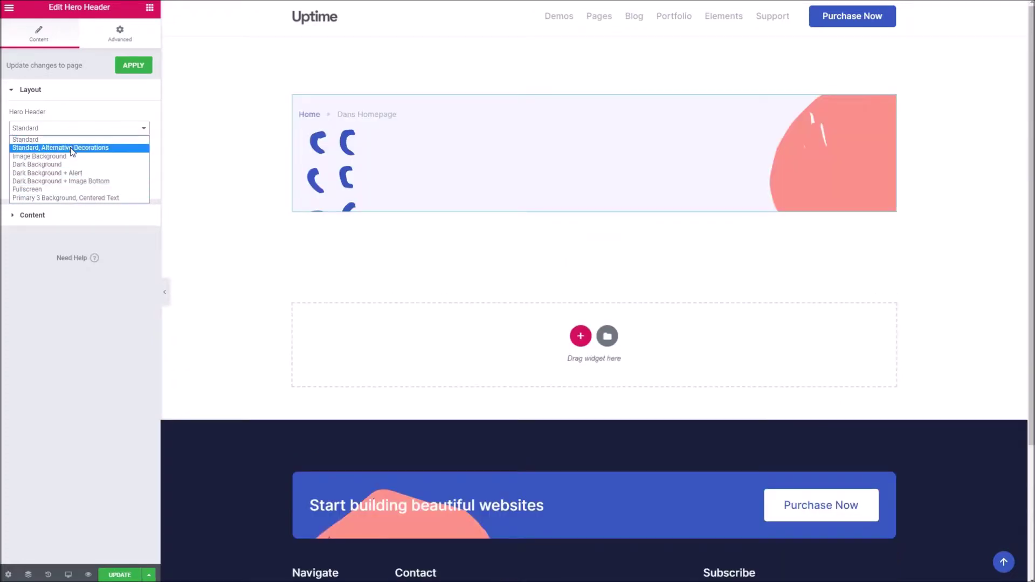
click(106, 164)
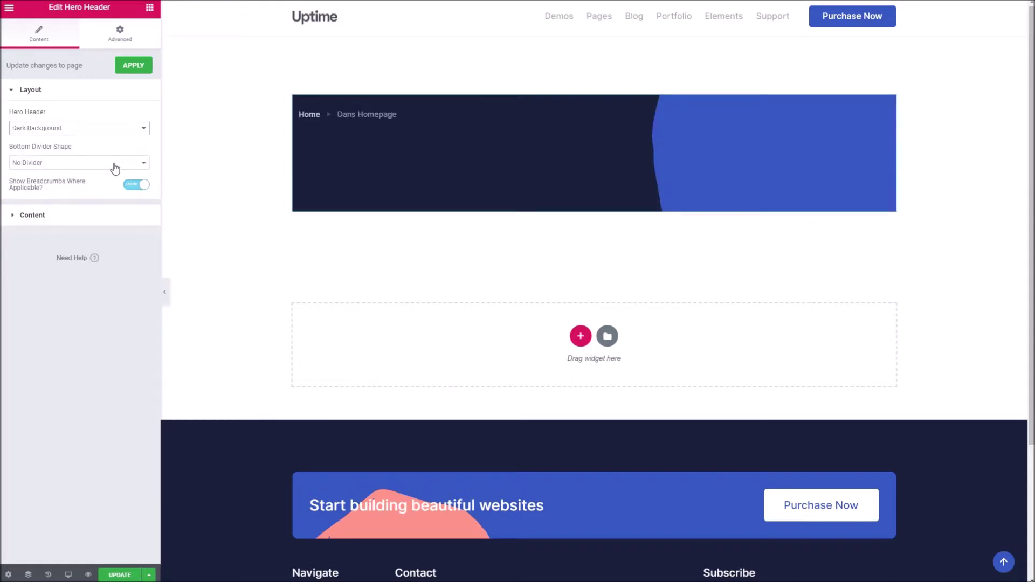
click(115, 164)
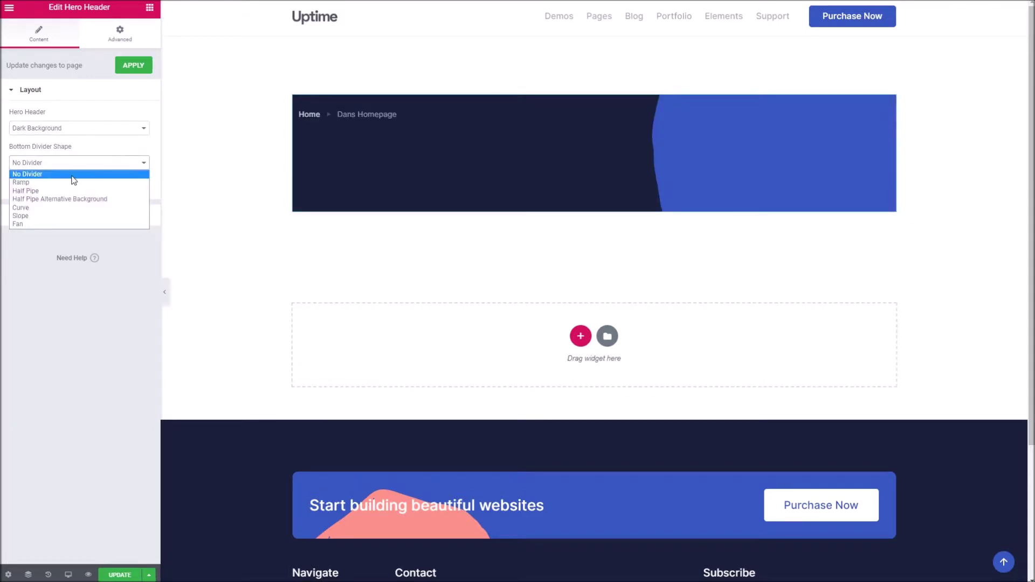
click(64, 191)
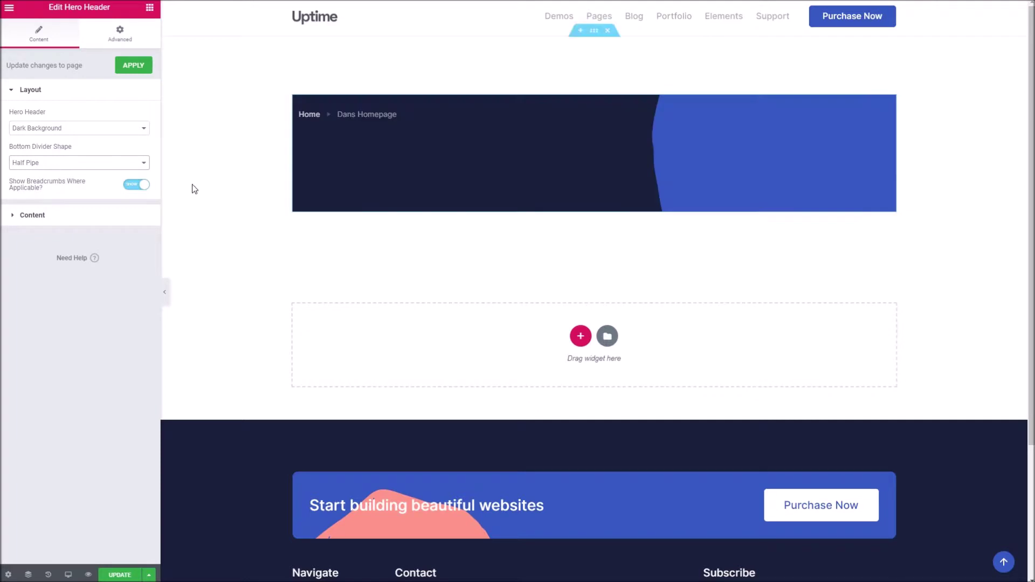
click(43, 164)
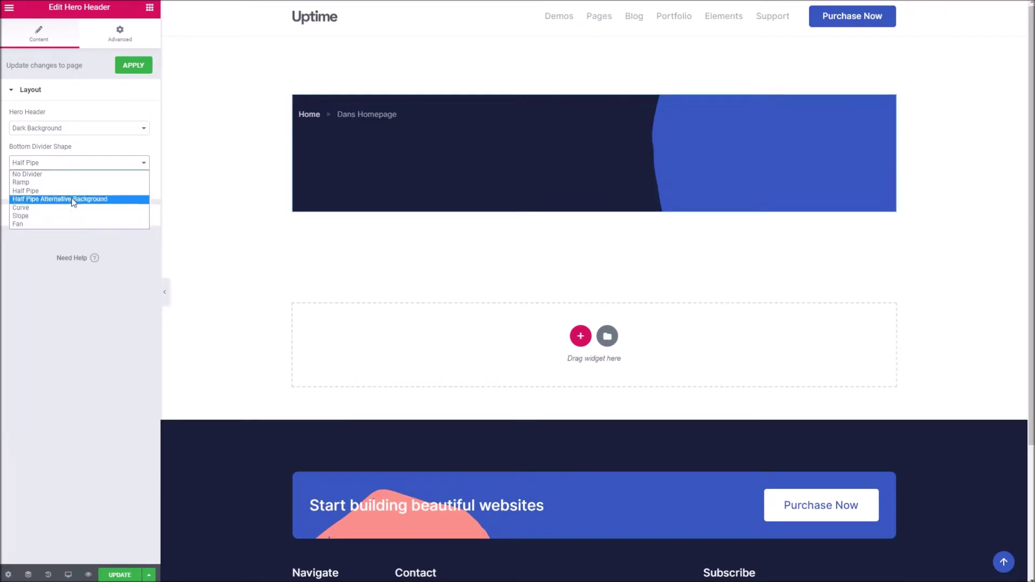
click(33, 194)
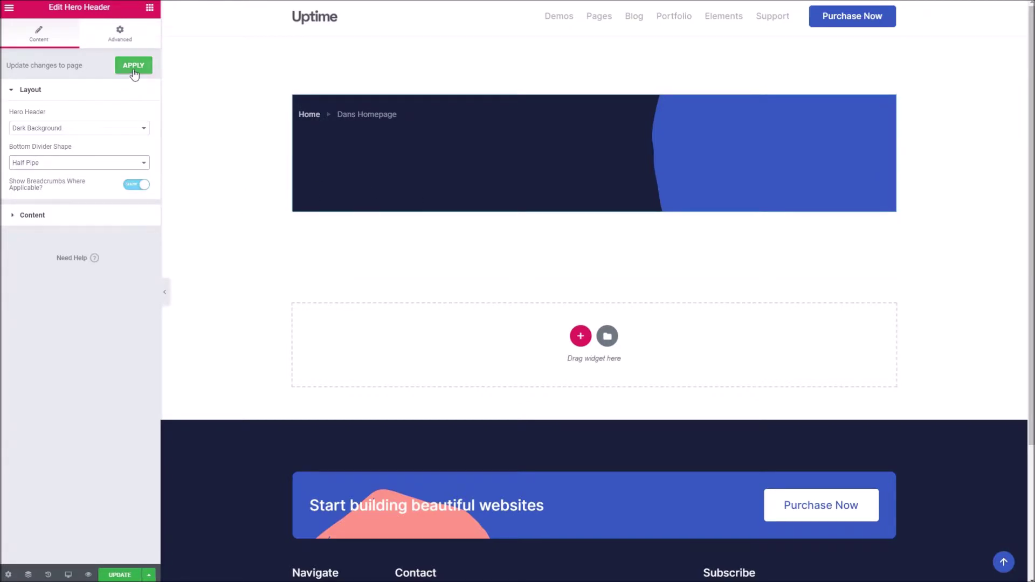
Step: Enter "Welcome to our page" as the Hero Header's content text
click(72, 215)
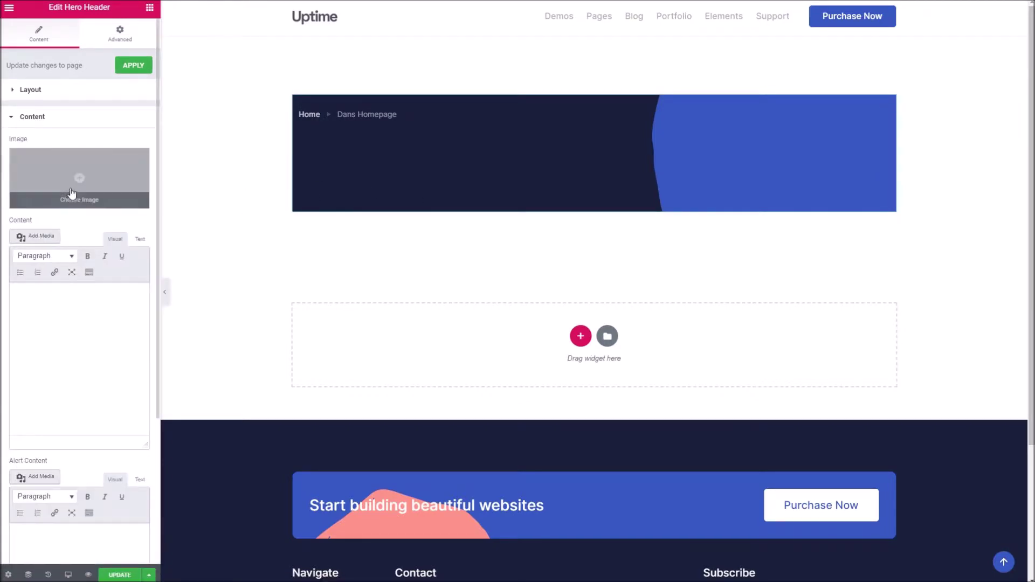
click(56, 319)
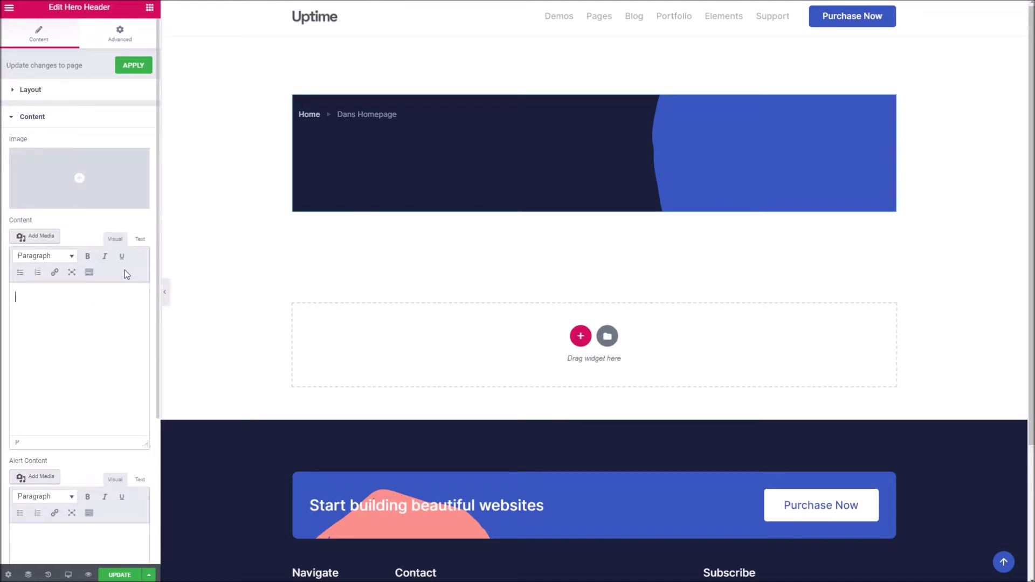
text(Hell)
key(ctrl+a)
text(Welcome to our)
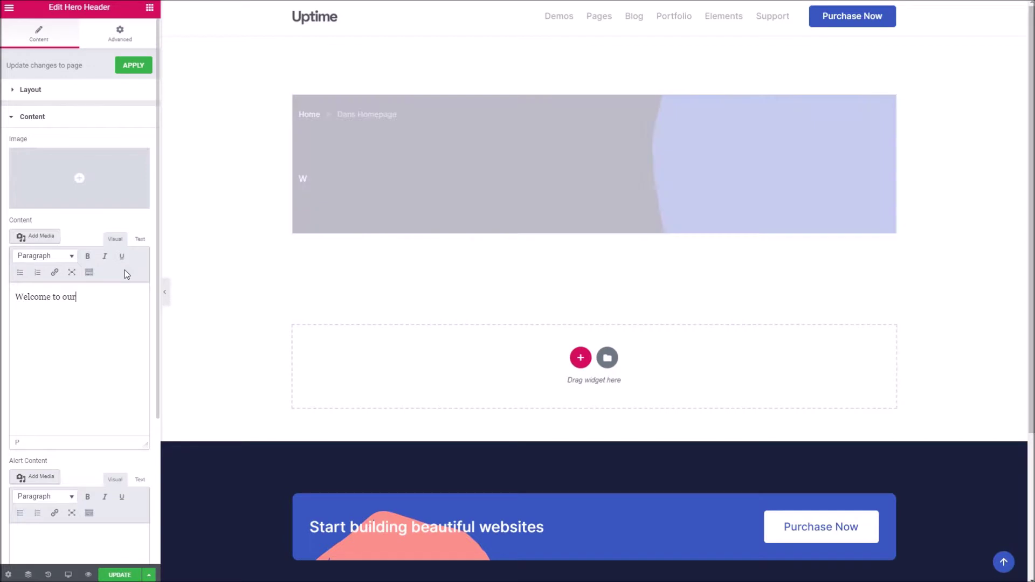
text( page)
Step: Format the "Welcome to our page" text as Heading 1
drag(106, 297, 15, 295)
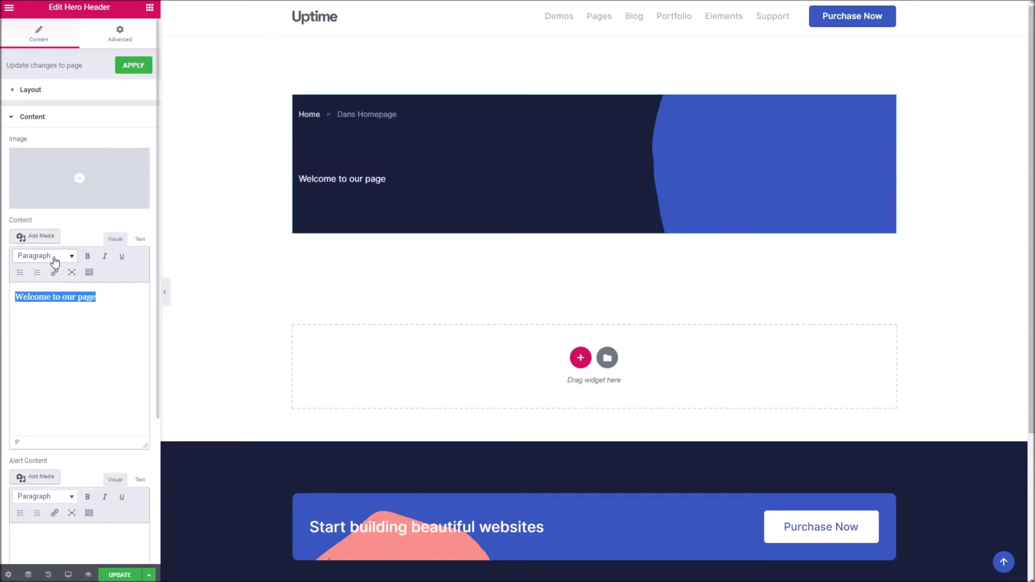
click(54, 261)
click(58, 293)
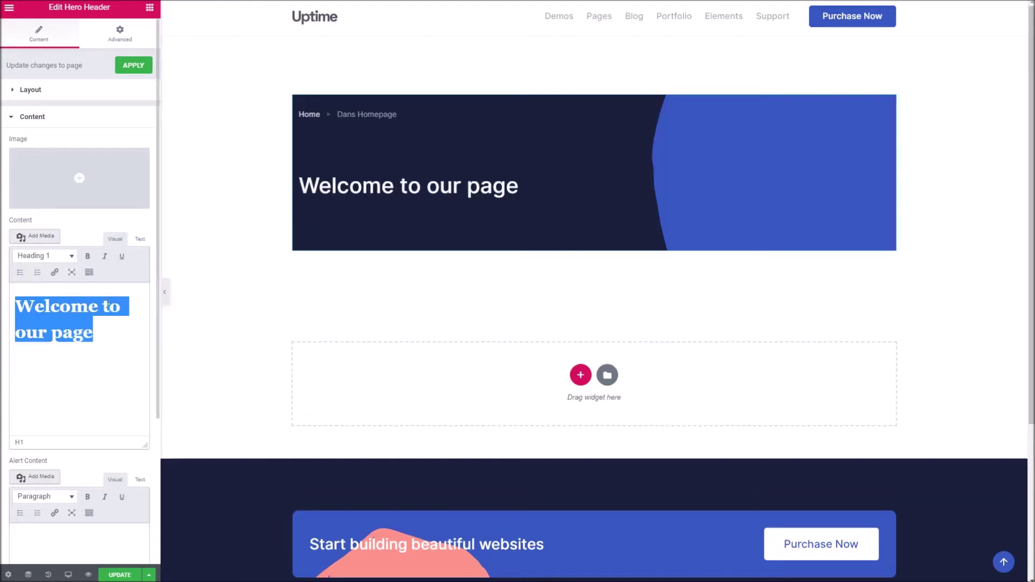
click(124, 322)
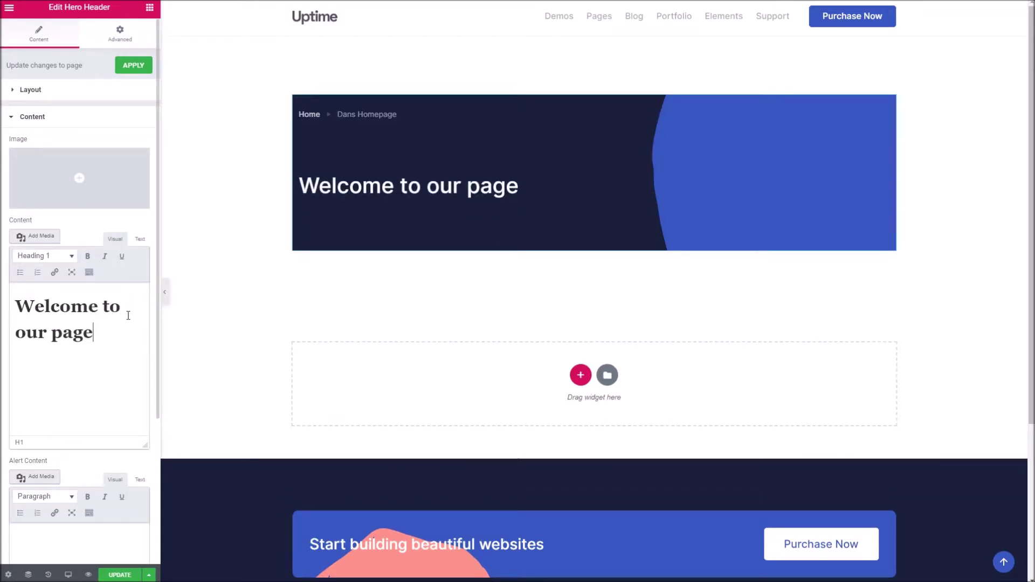
Step: Apply the Hero Header changes and update the page
click(134, 66)
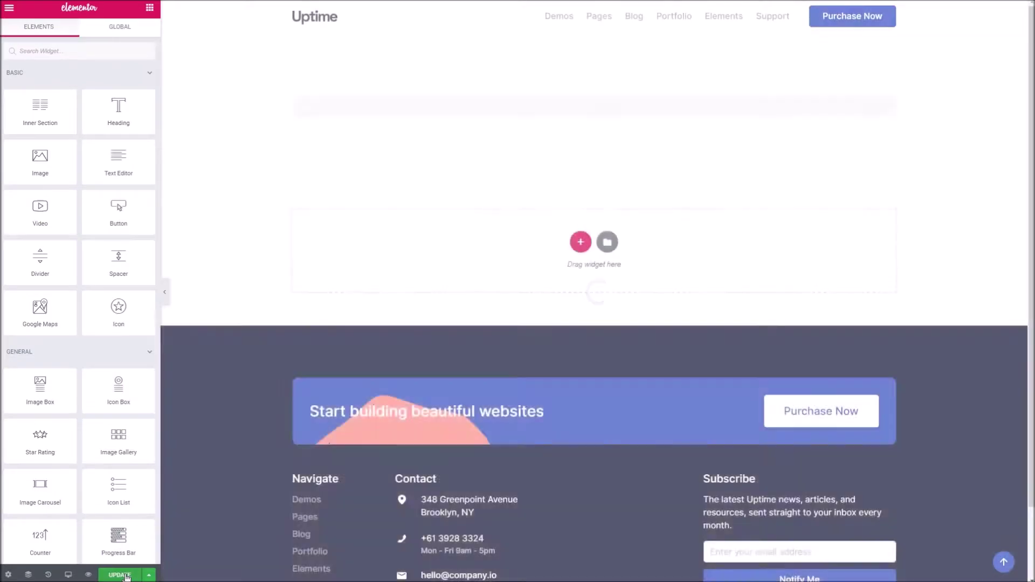
click(120, 573)
click(396, 1)
right_click(395, 1)
click(415, 0)
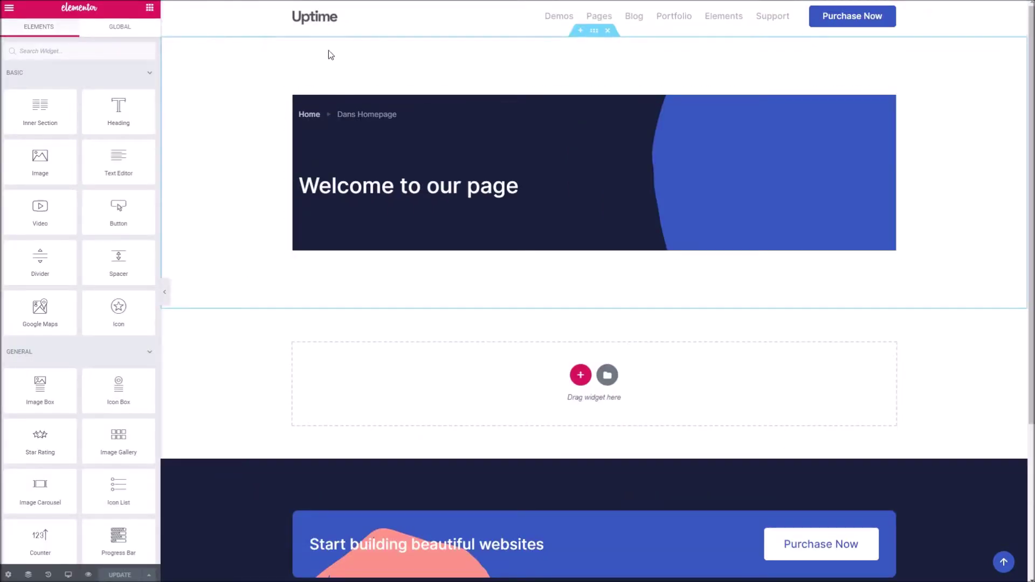
Step: Open the settings of the section holding the Hero Header and set its content width to Full Width
click(594, 31)
click(447, 61)
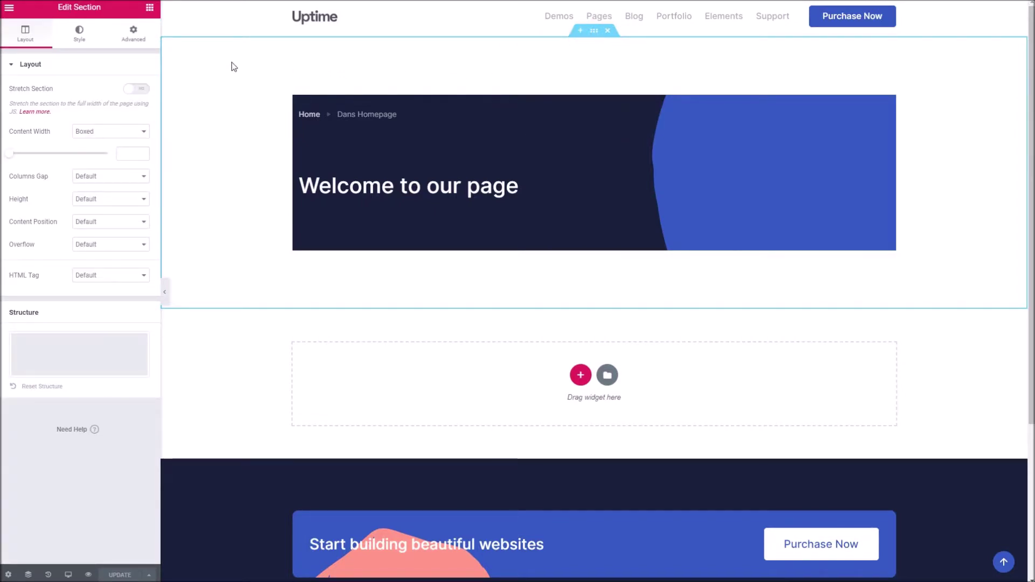
right_click(552, 56)
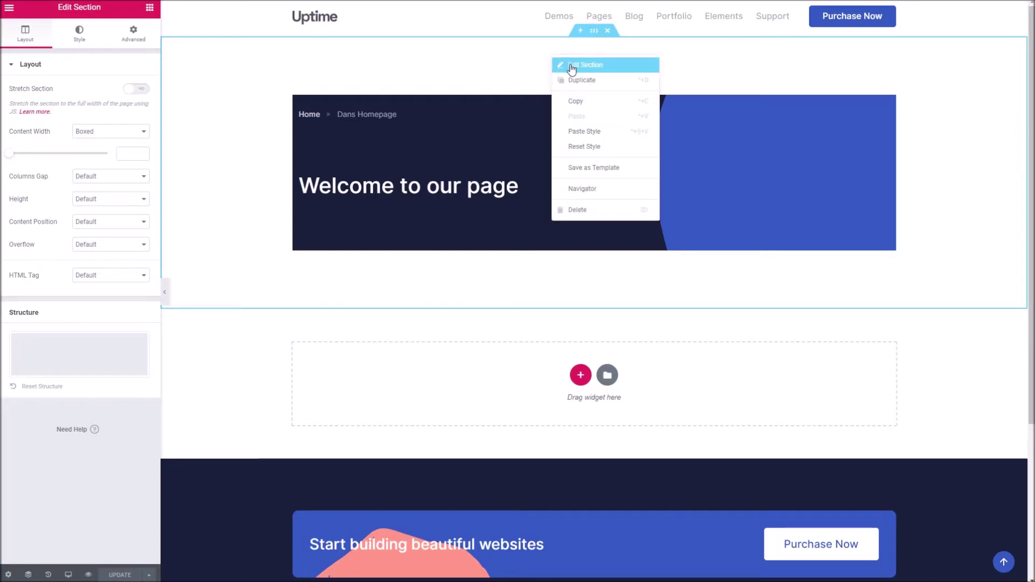
click(572, 65)
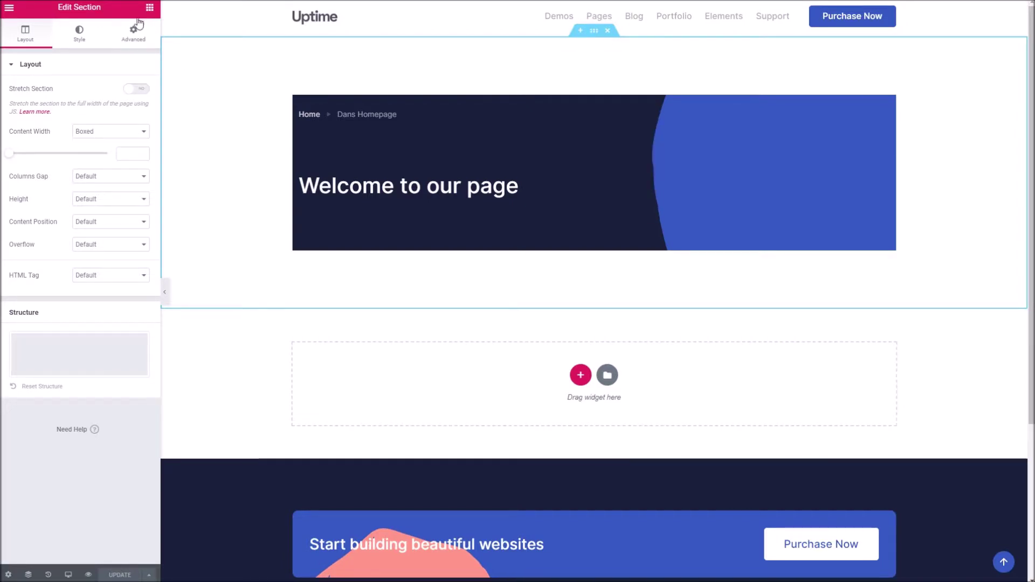
click(594, 31)
click(81, 134)
click(94, 150)
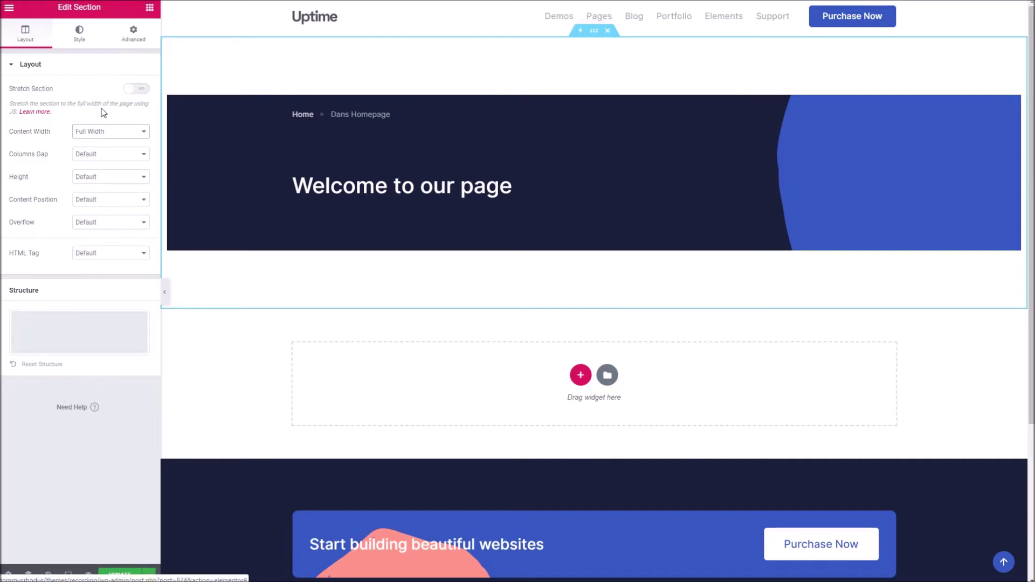
Step: Set the section's columns gap to No Gap and its padding to 0 on all sides
click(95, 156)
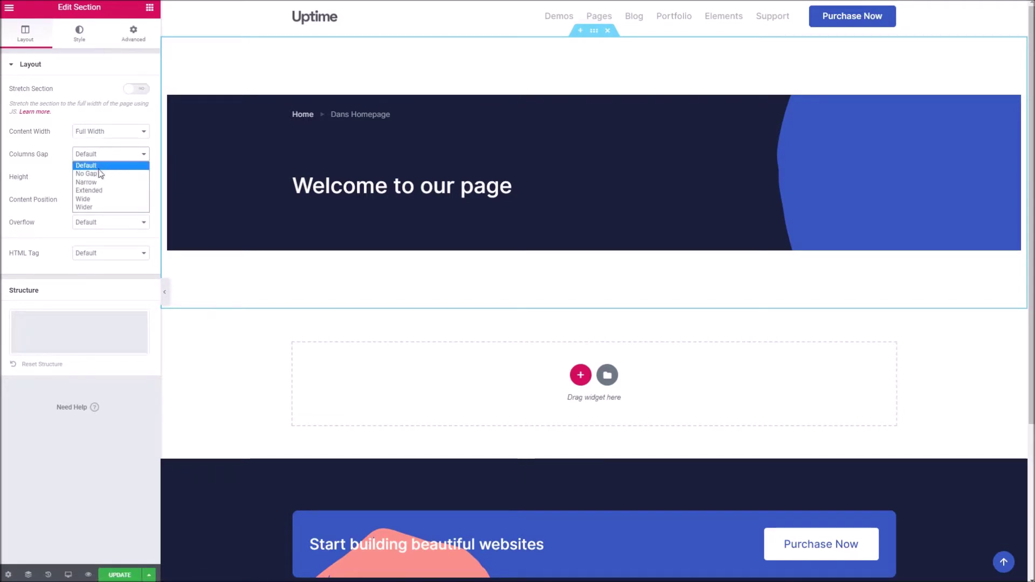
click(99, 174)
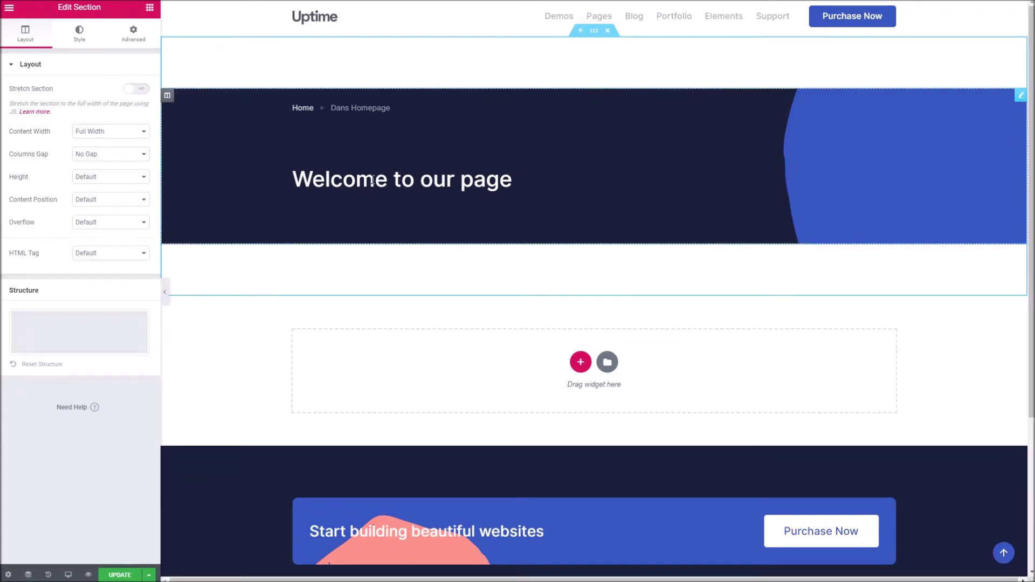
click(137, 43)
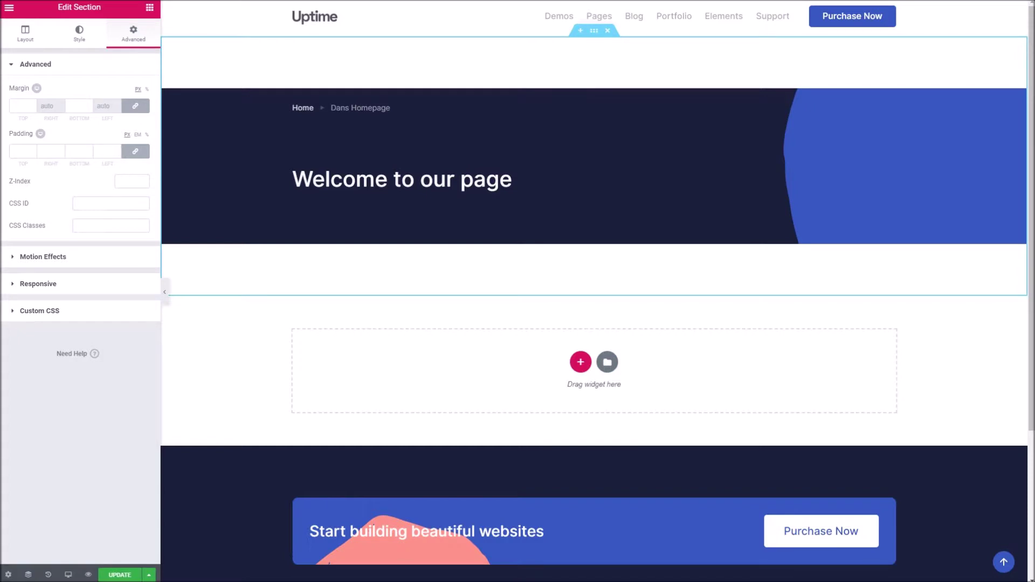
text(0)
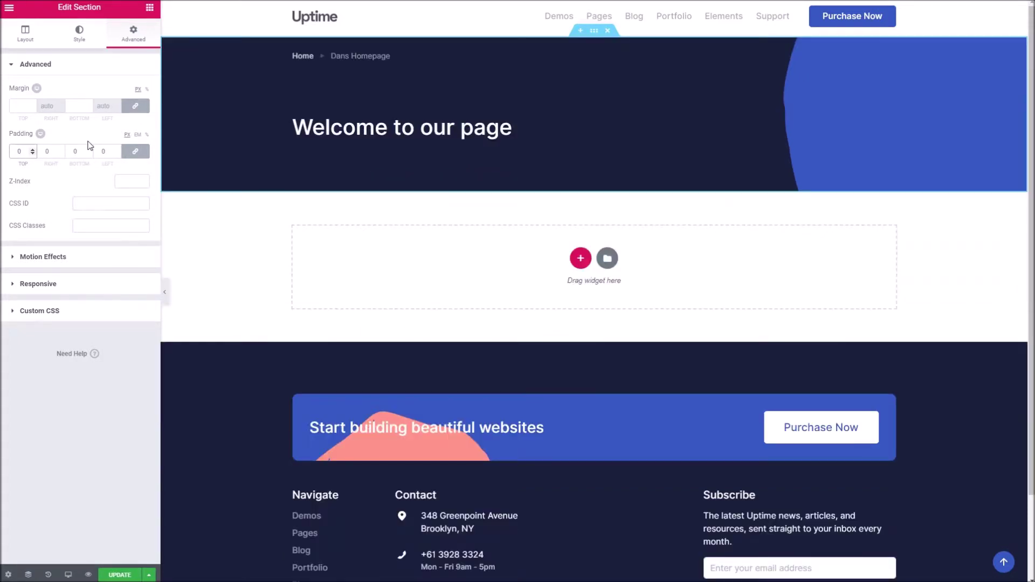
Step: Change the Hero Header's layout style to Primary 3 Background, Centered Text
click(399, 114)
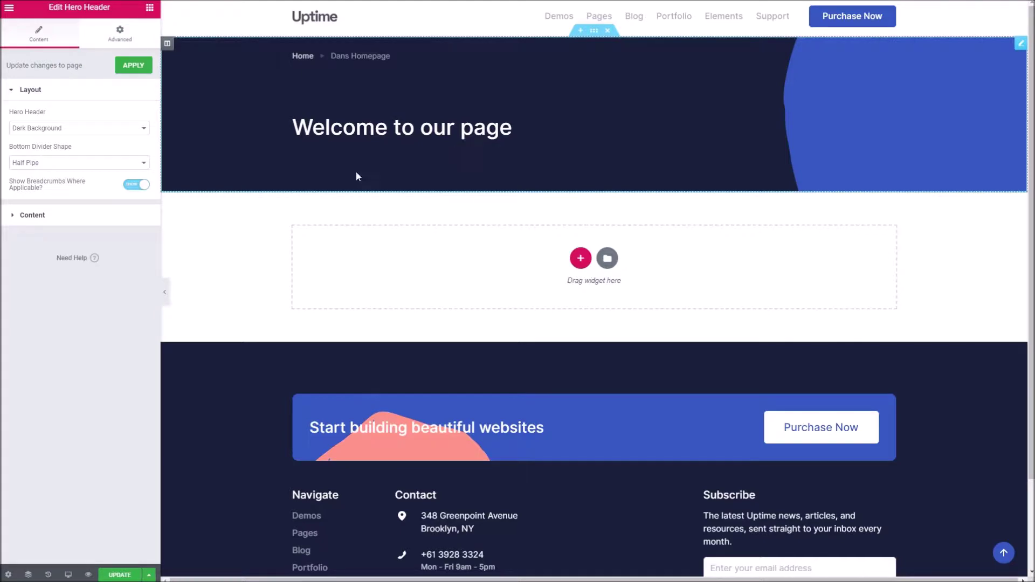
click(83, 128)
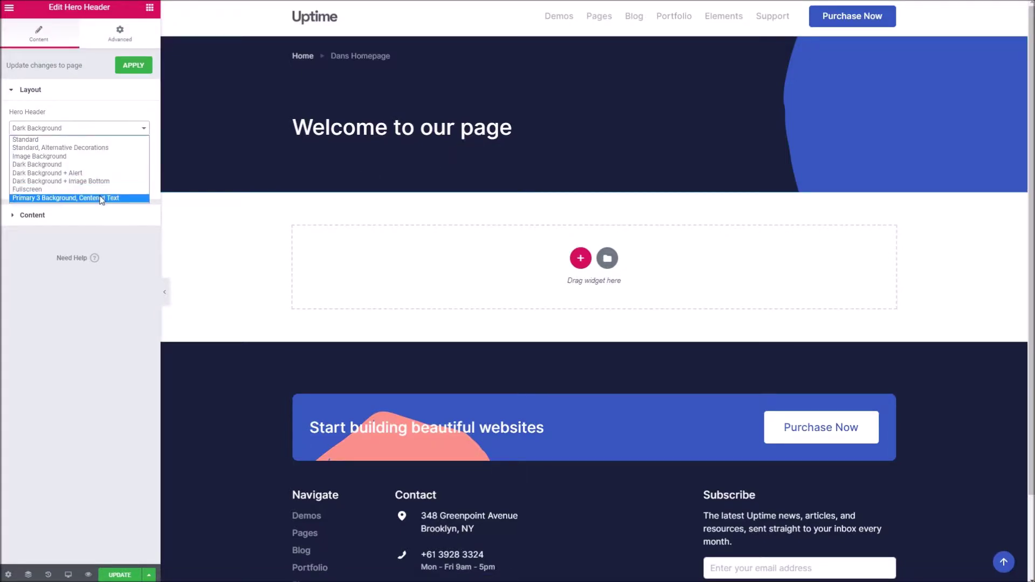
click(65, 198)
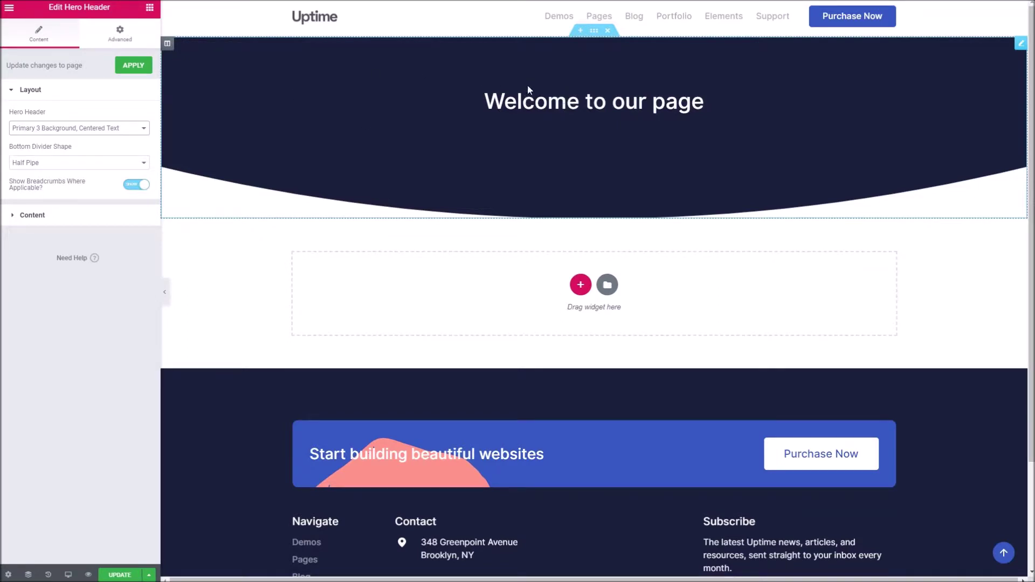
Step: Add a paragraph reading "Explore" below the heading in the Hero Header content
click(93, 215)
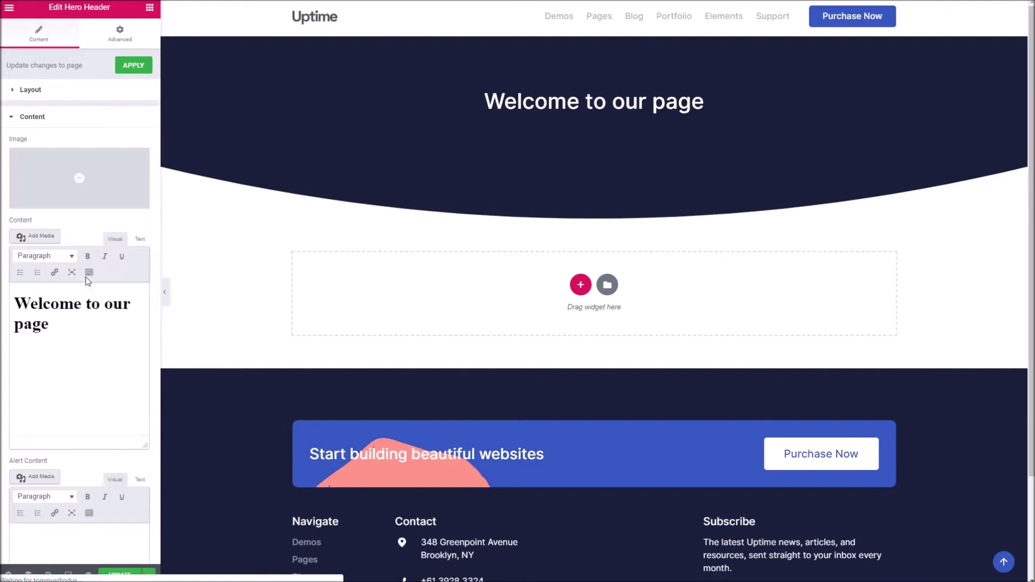
click(102, 338)
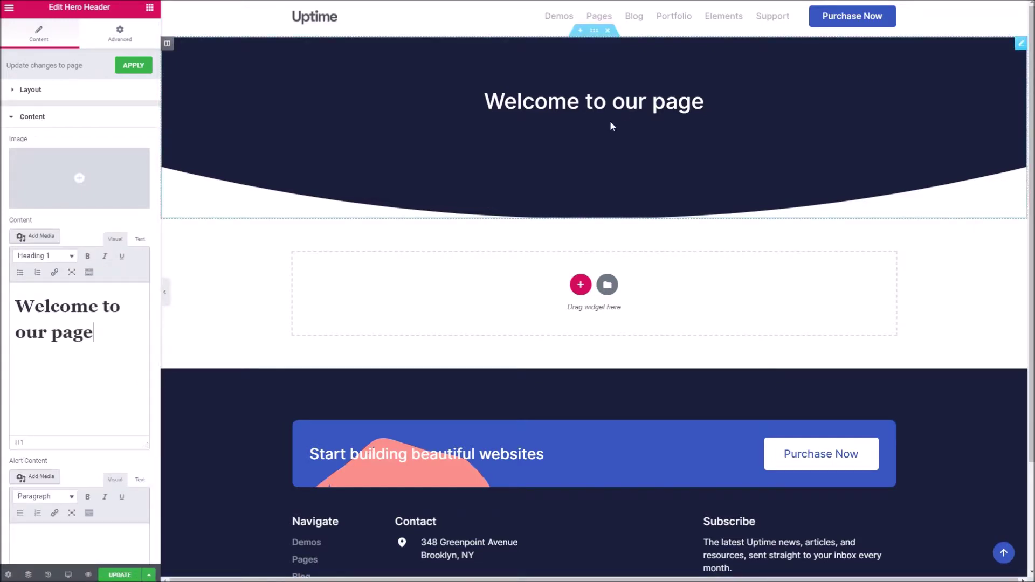
key(Return)
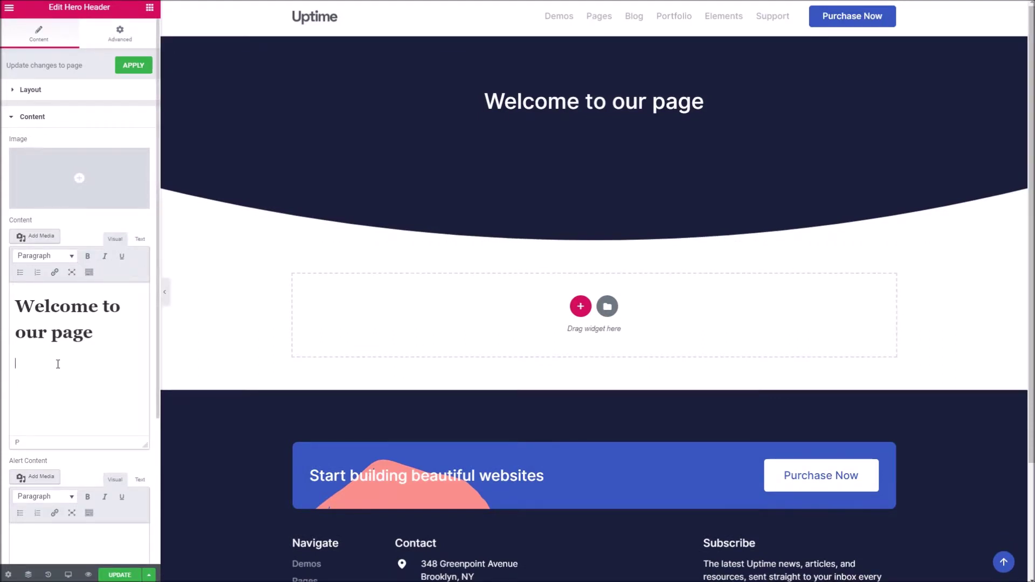
text(Explire)
key(BackSpace)
key(BackSpace)
key(BackSpace)
text(ore)
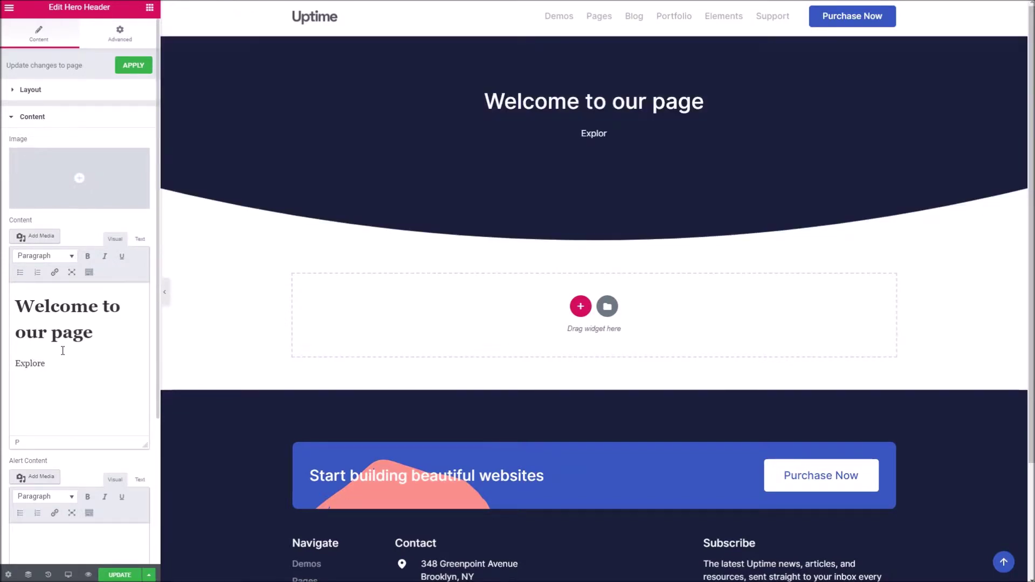
Step: Turn the word "Explore" into a link to "#"
double_click(60, 360)
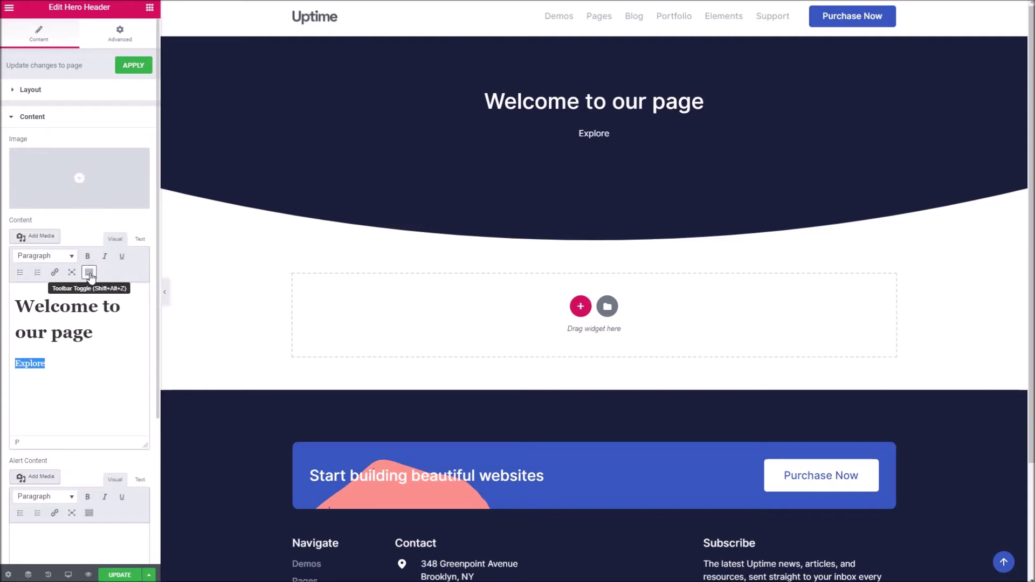
click(55, 272)
text(#)
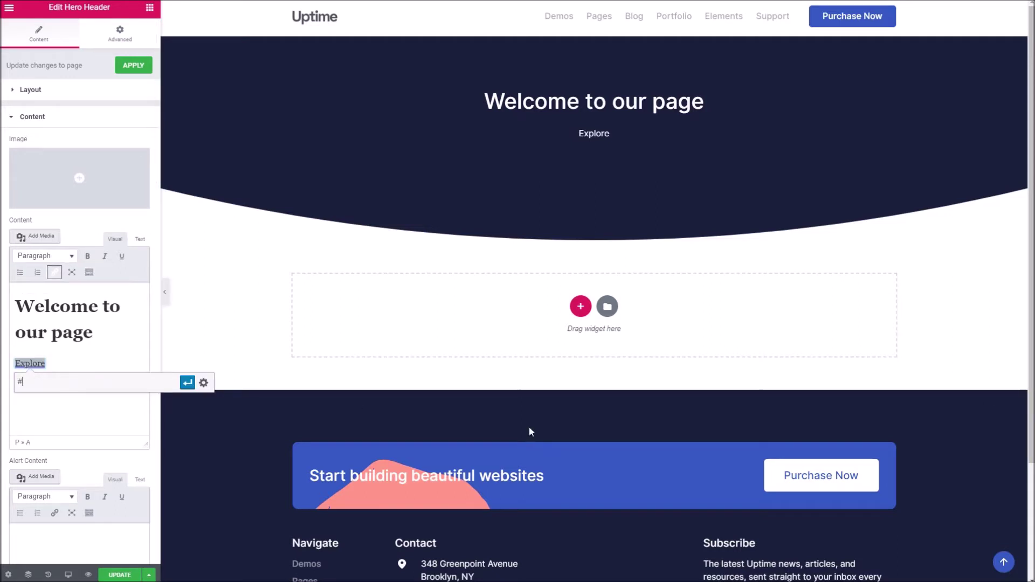
click(187, 382)
Step: Apply the Button Filled format from the button styles to the "Explore" link
click(89, 272)
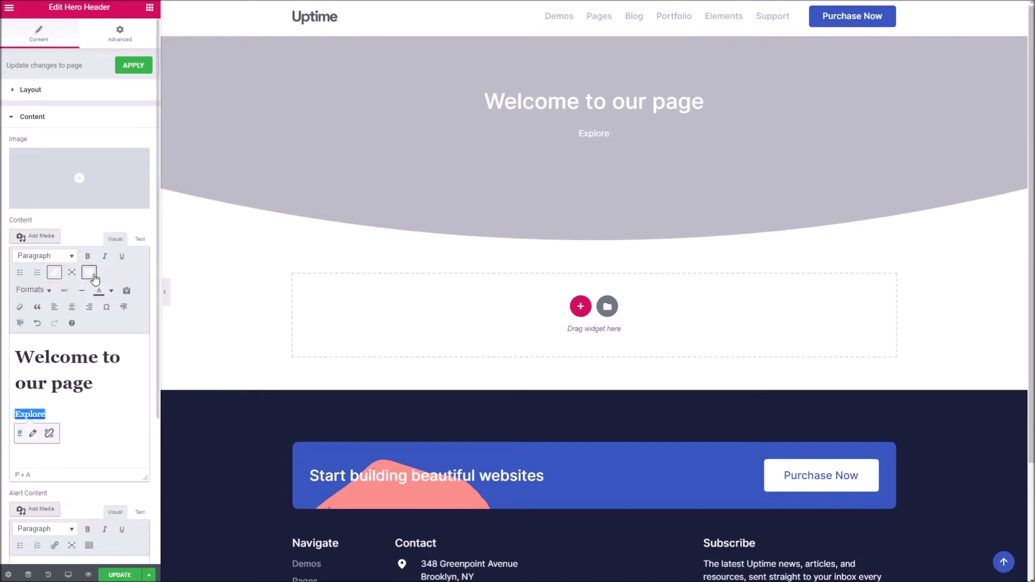
click(28, 291)
mouse_move(41, 302)
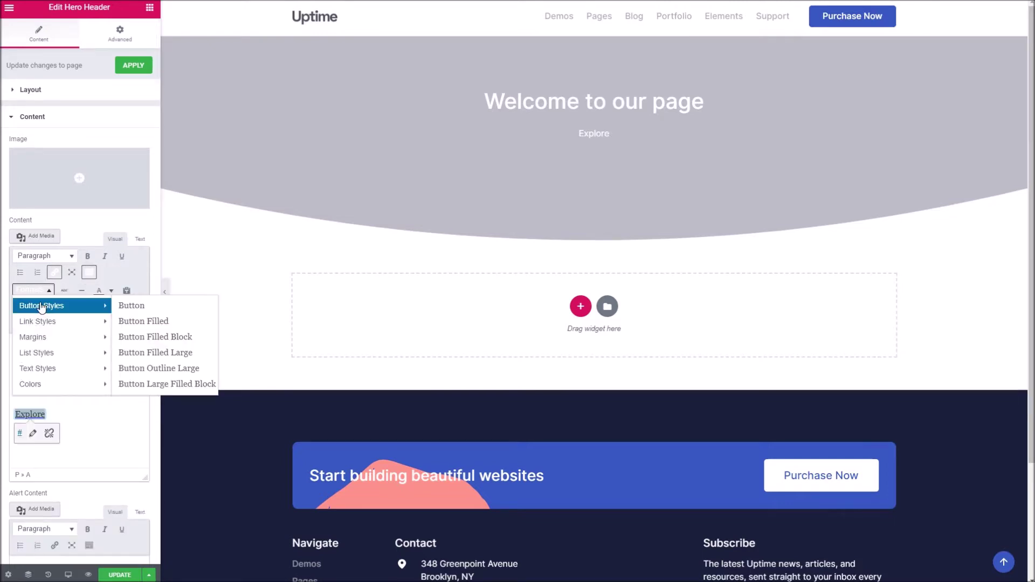
click(139, 318)
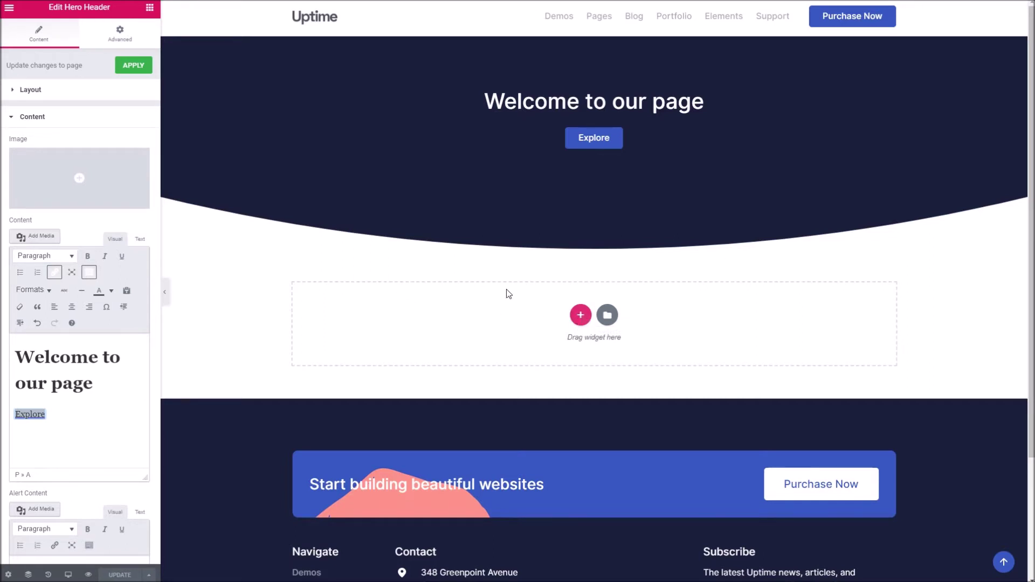
Step: Add a section with three equal columns below the Hero Header, and resize them so the first is widest and the third narrower
click(579, 314)
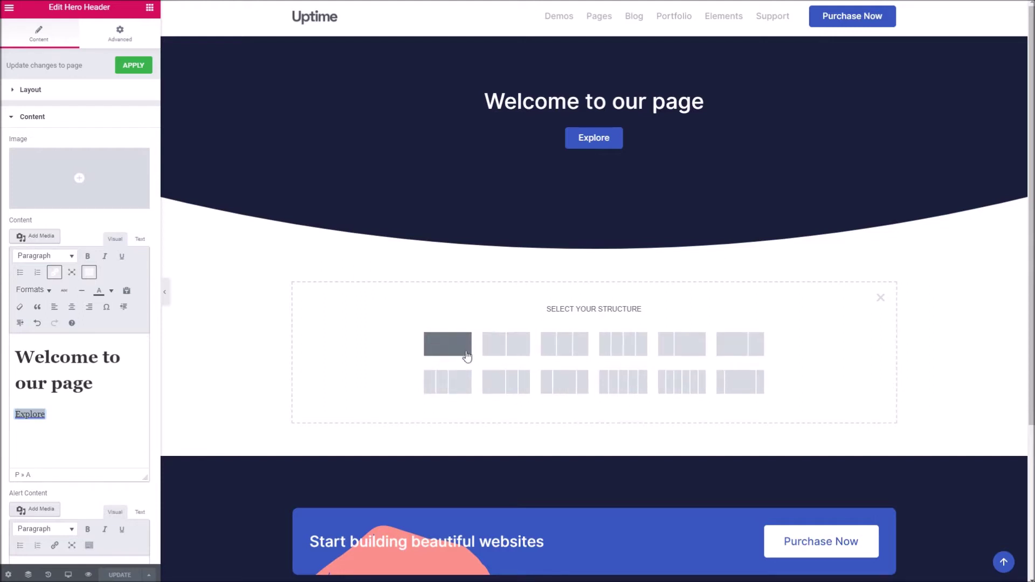
click(581, 345)
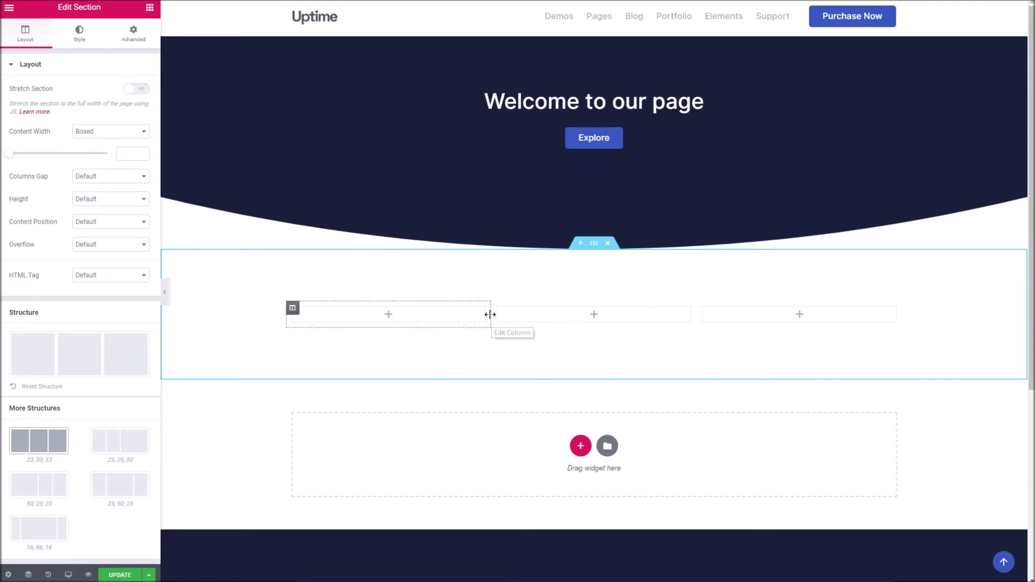
drag(490, 315, 566, 317)
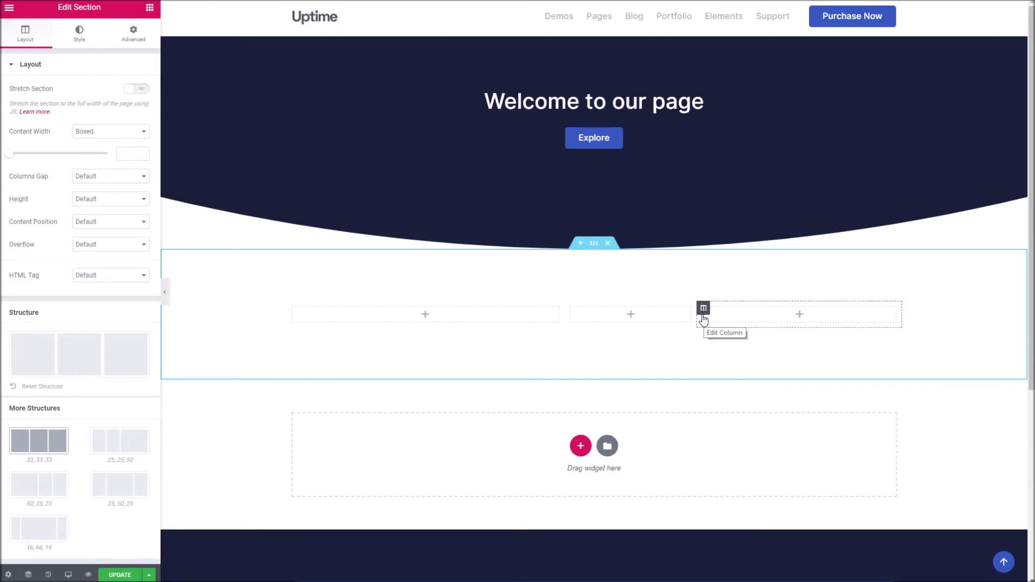
drag(696, 315, 736, 317)
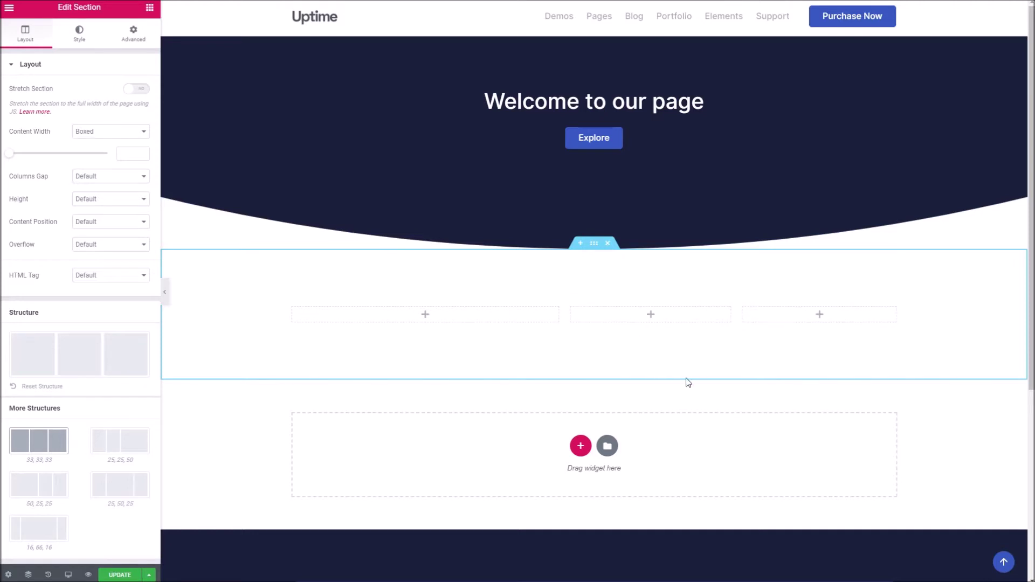
Step: Search the widgets for "icon" and place an Icon & Text widget in the first column of the new section
click(446, 320)
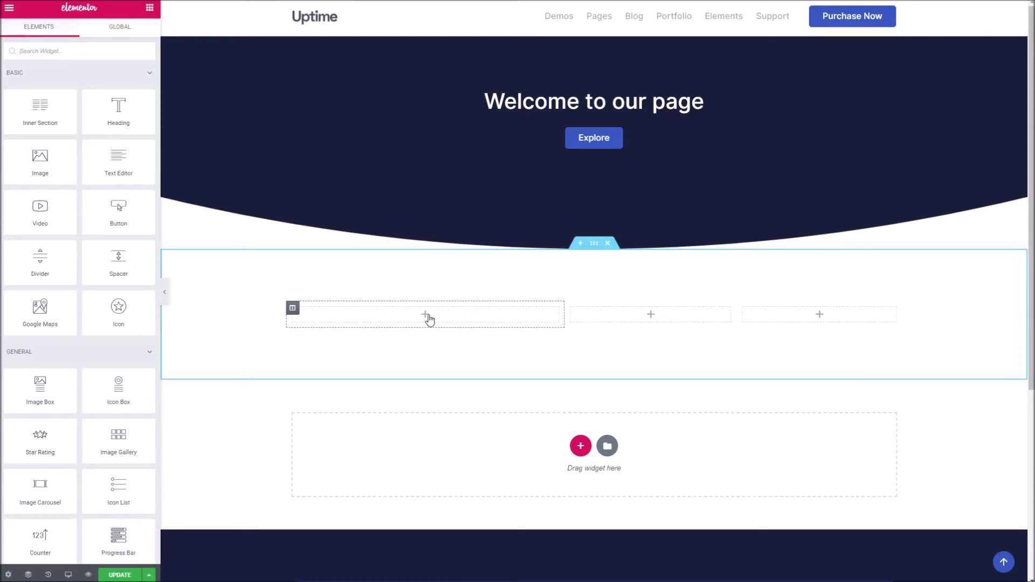
scroll(116, 275, down, 15)
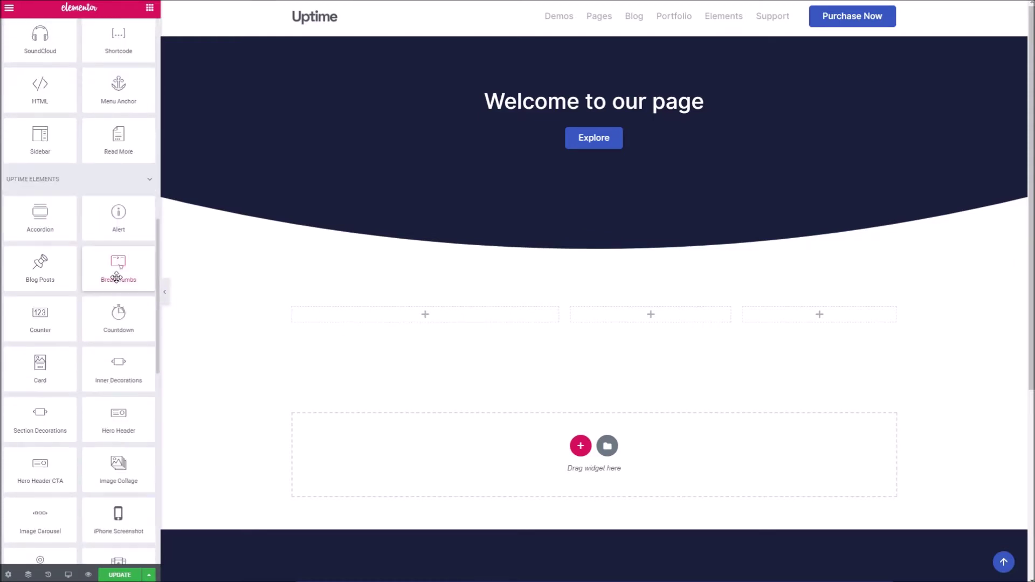
scroll(117, 277, up, 15)
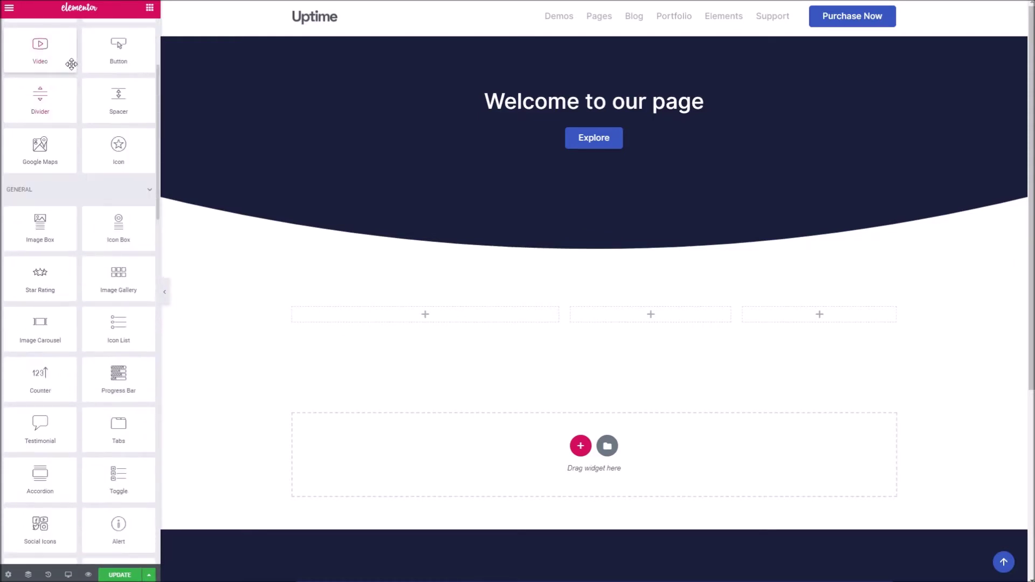
click(72, 52)
text(icon)
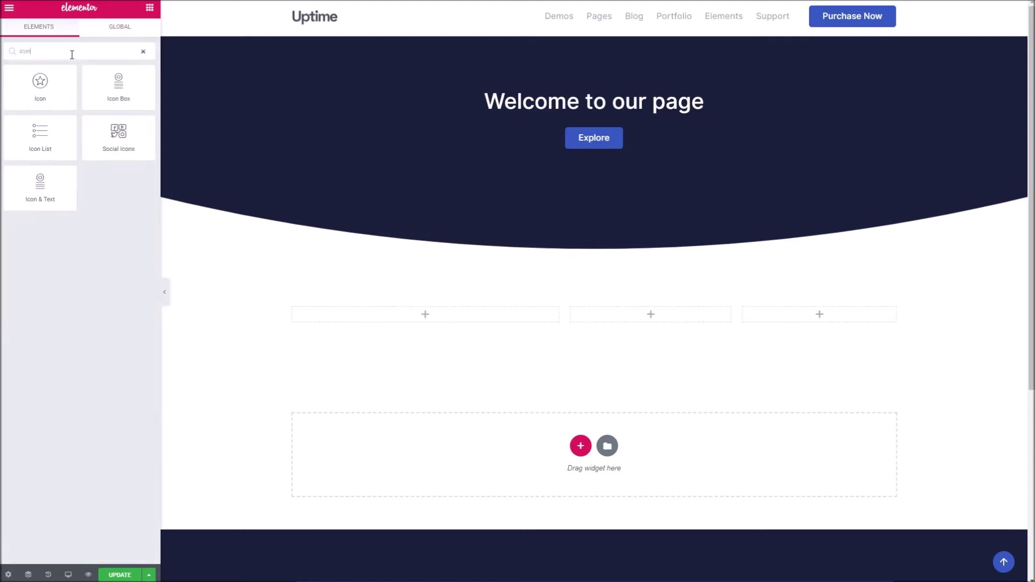
drag(45, 184, 408, 317)
Step: Set the Icon & Text widget's layout to Icon Top and its icon to Adress Book#2
click(97, 119)
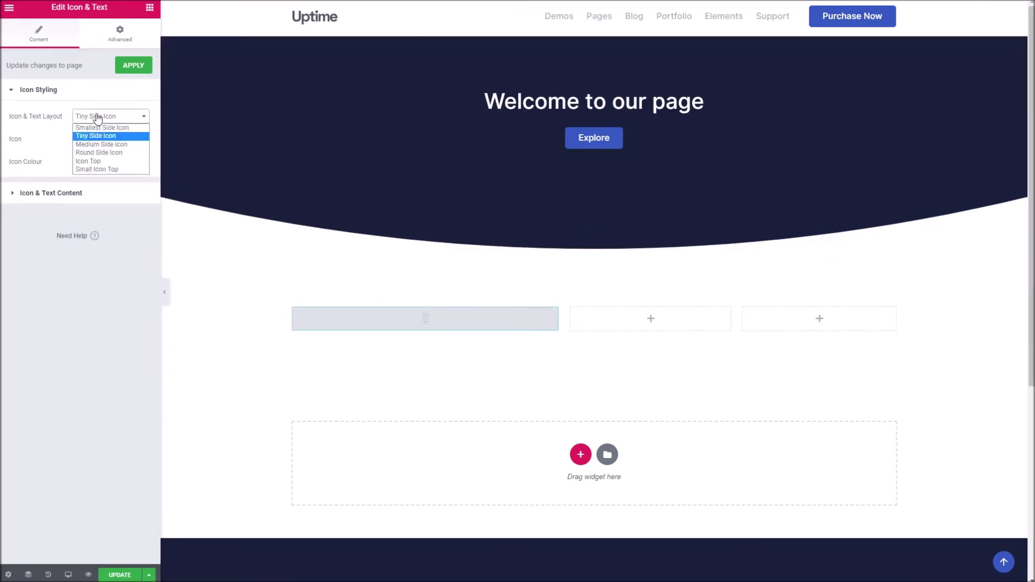
click(107, 162)
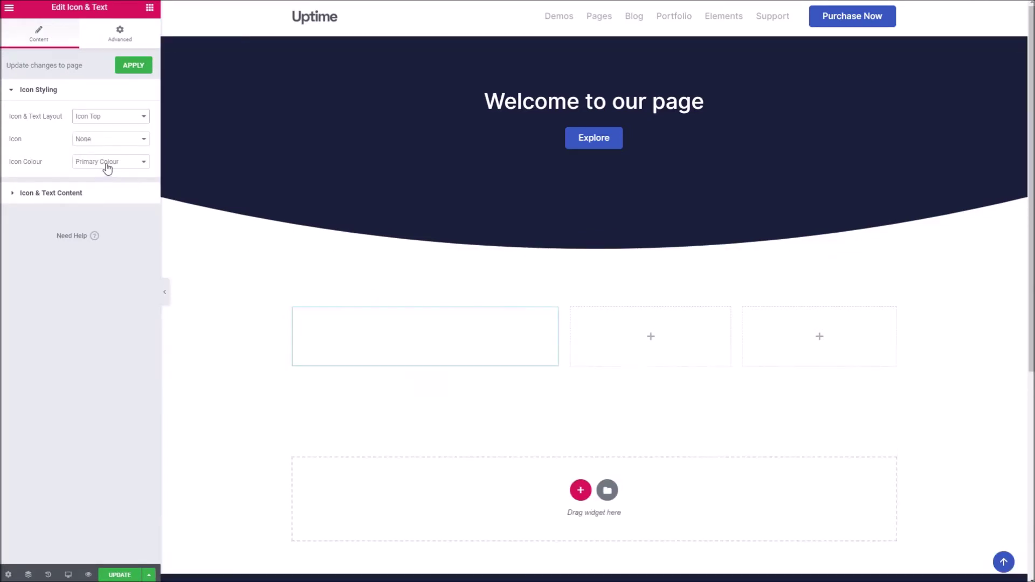
click(106, 194)
click(91, 102)
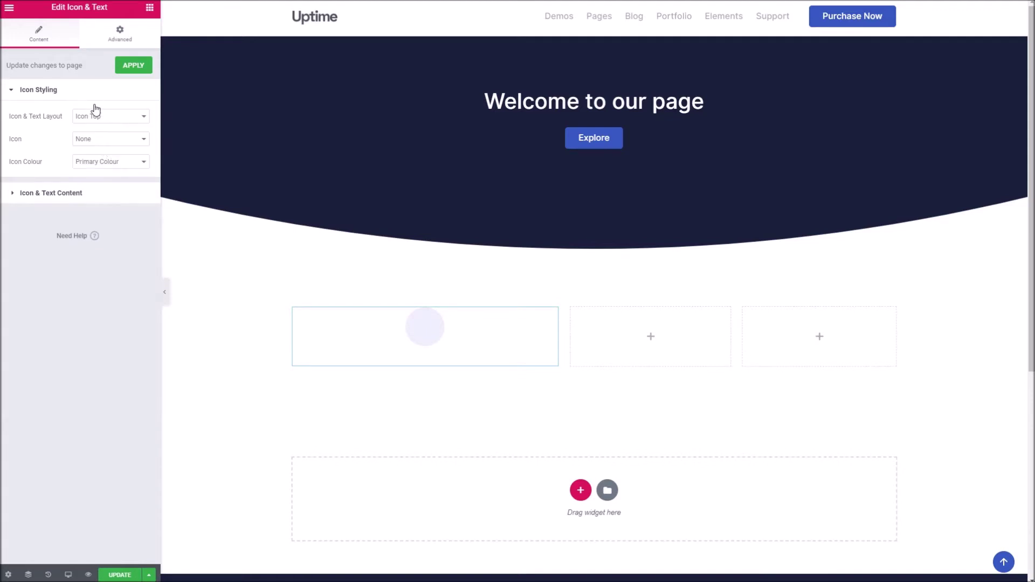
click(107, 143)
click(86, 218)
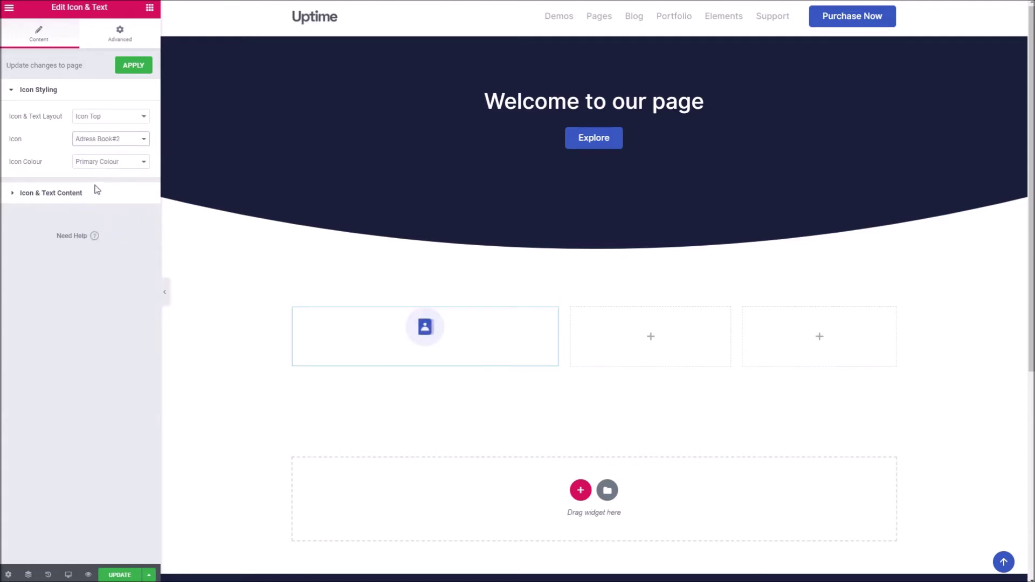
Step: Copy the Lorem Ipsum passage from "Aliquam fermentum auctor" through "maximus tristique." into the Icon & Text widget's content
click(95, 200)
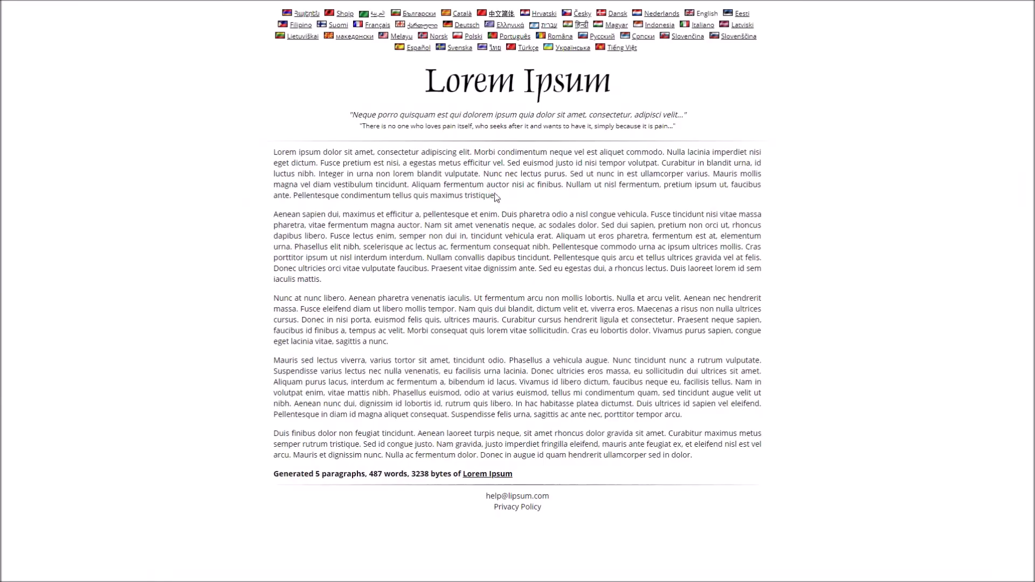
drag(482, 173, 414, 185)
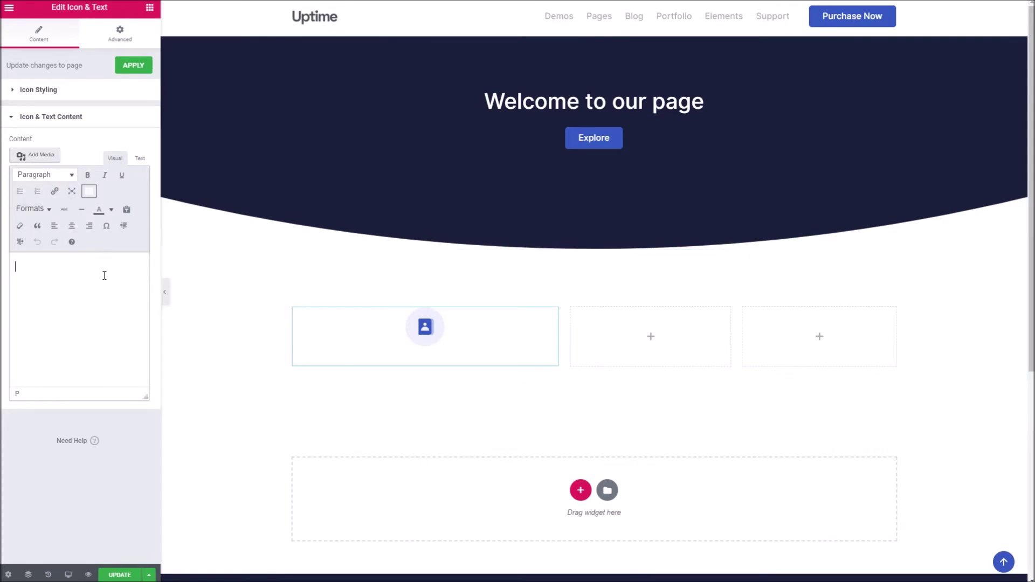
text(Aliquam fermentum auctor nisi ac finibus. Nullam ut nisl fermentum, pretium ipsum ut, faucibus ante. Pellentesque condimentum tellus quis maximus tristique.)
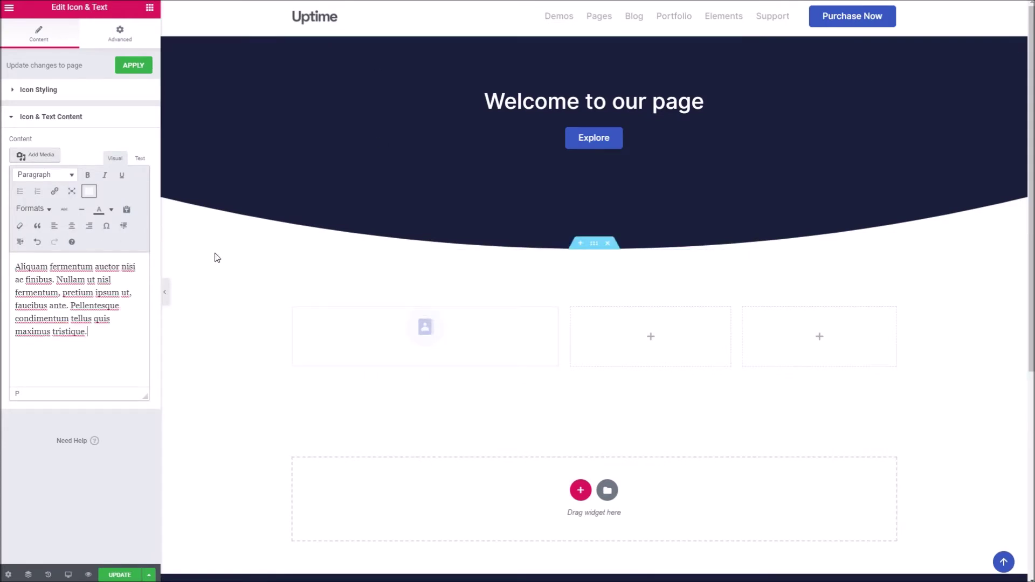
click(631, 339)
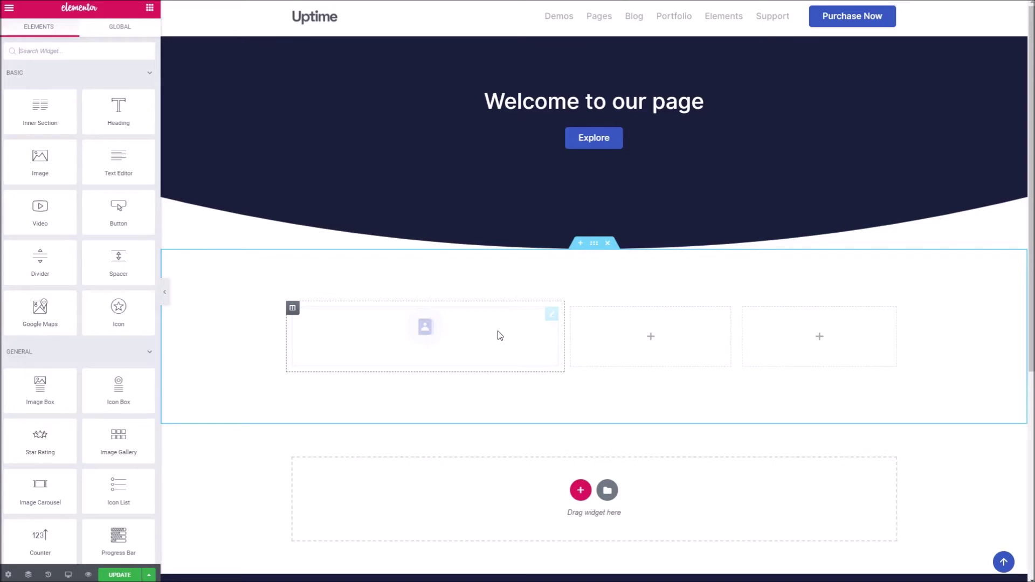
click(500, 335)
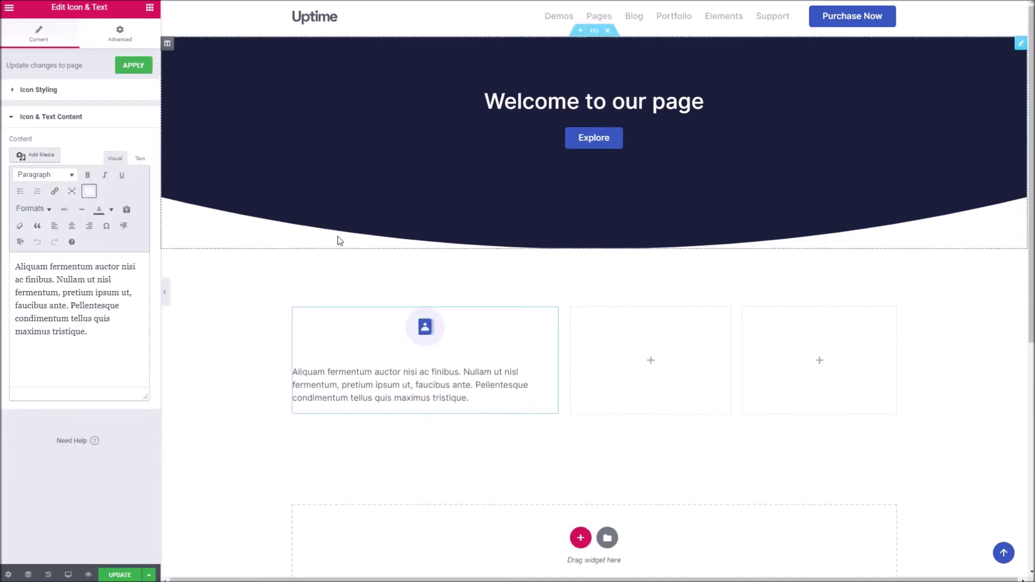
Step: Narrow the first column to give the middle one more width, and place a Processes widget in the middle column
scroll(474, 370, down, 1)
drag(562, 323, 441, 323)
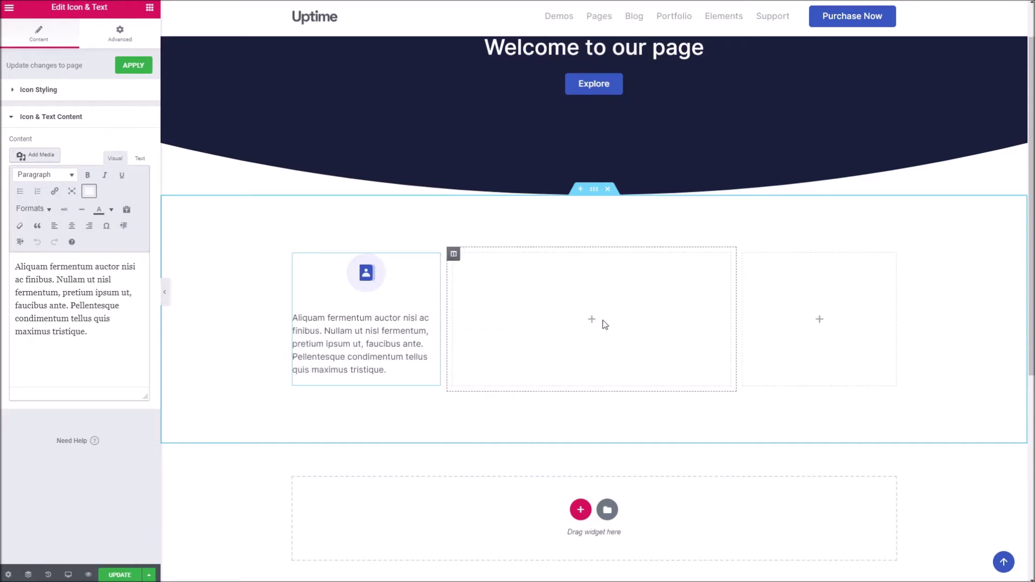
click(589, 324)
scroll(109, 272, down, 10)
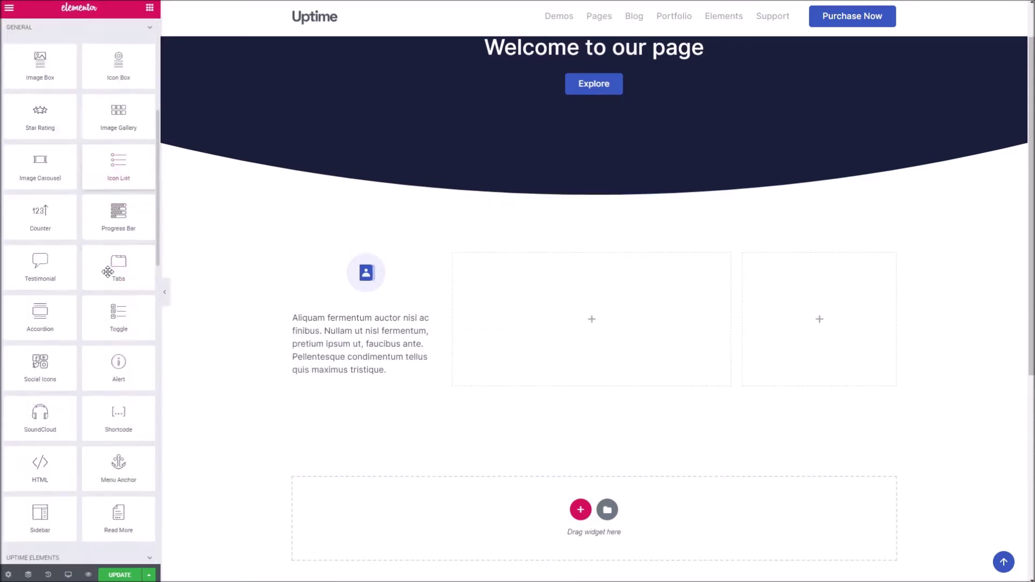
scroll(109, 272, down, 6)
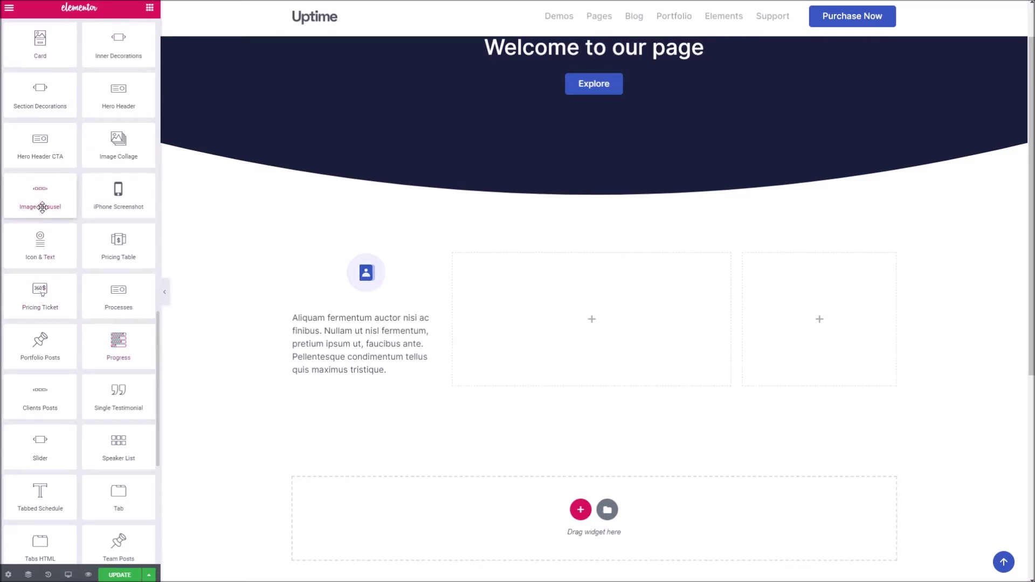
drag(118, 299, 546, 317)
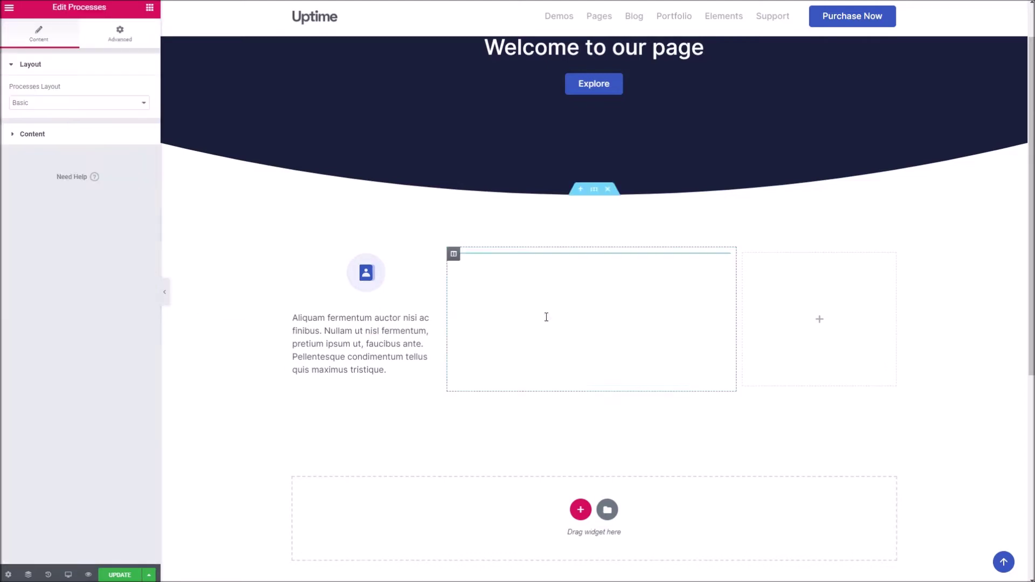
Step: Add a third item with the default title and description to the Processes widget
click(32, 135)
click(80, 164)
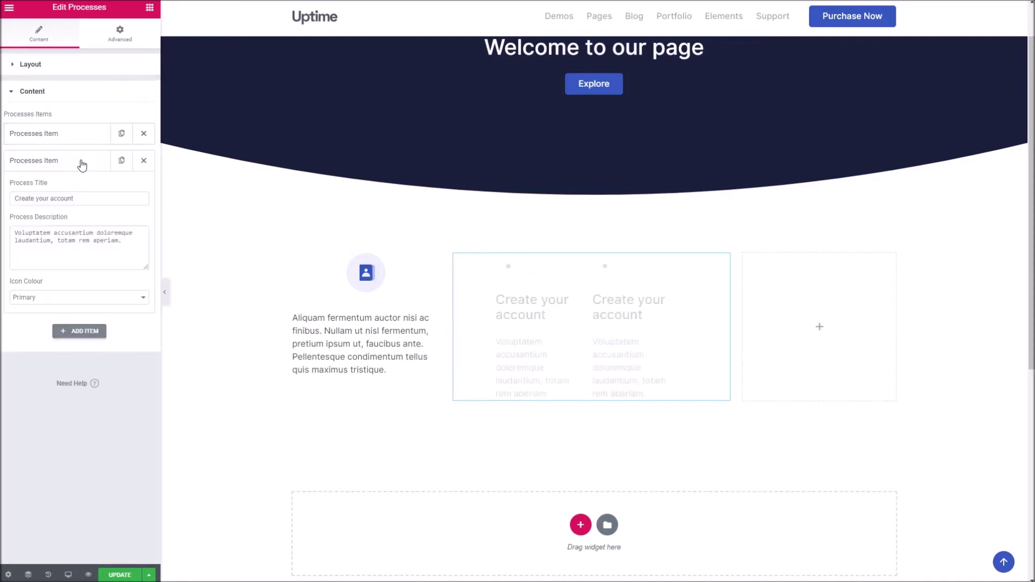
click(89, 332)
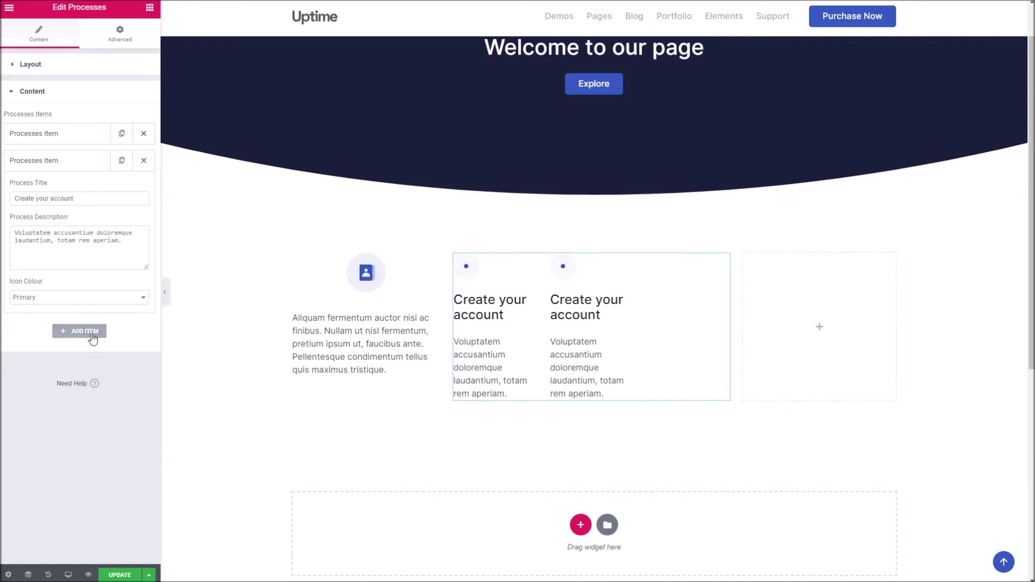
Step: Place an Image widget with the default placeholder picture in the third column
click(821, 329)
drag(48, 174, 830, 319)
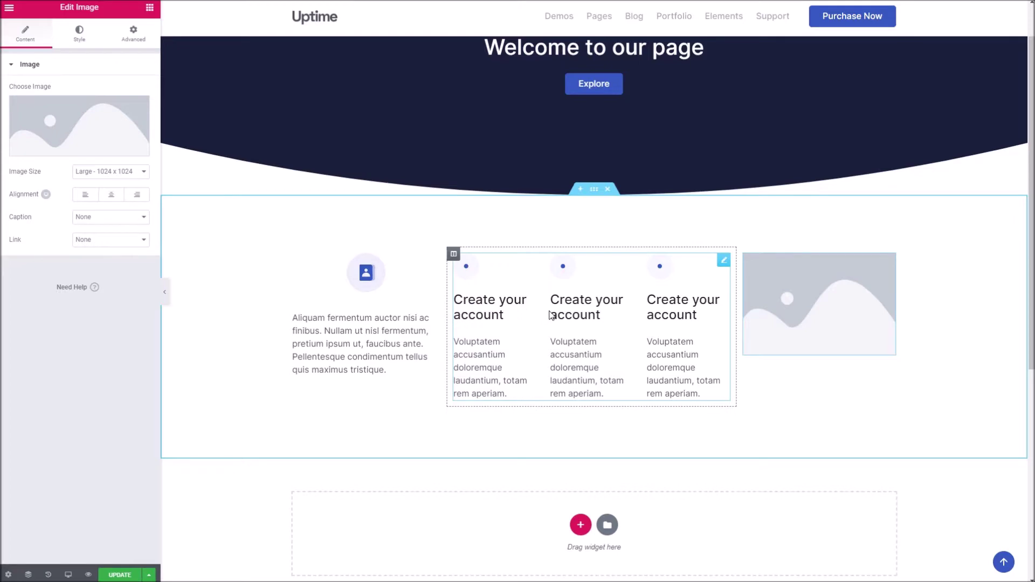
scroll(551, 315, down, 2)
scroll(546, 404, down, 1)
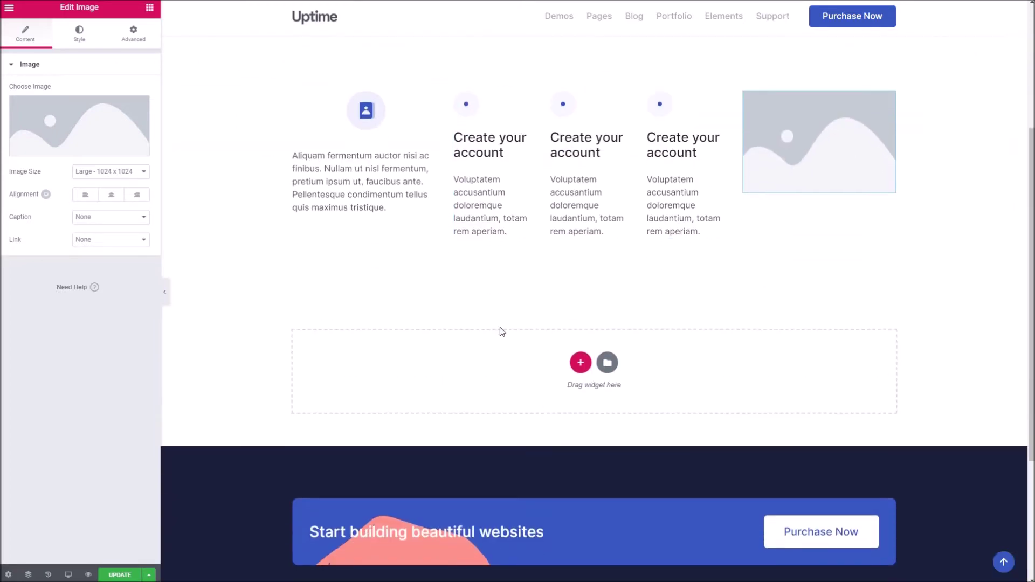
scroll(505, 256, up, 2)
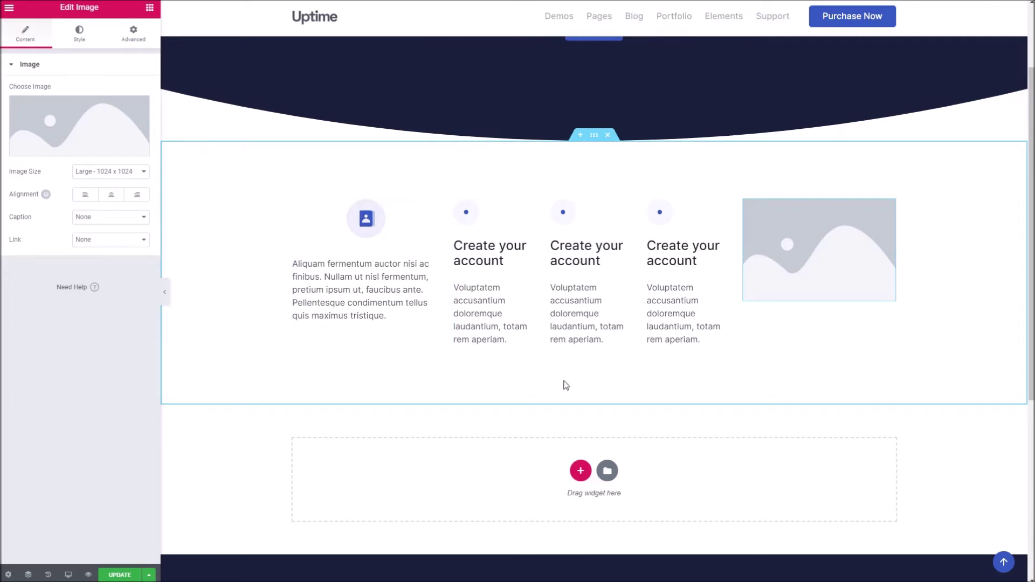
Step: Place a Text Editor widget in the empty area below the three-column section, creating a new section for it
scroll(556, 409, down, 2)
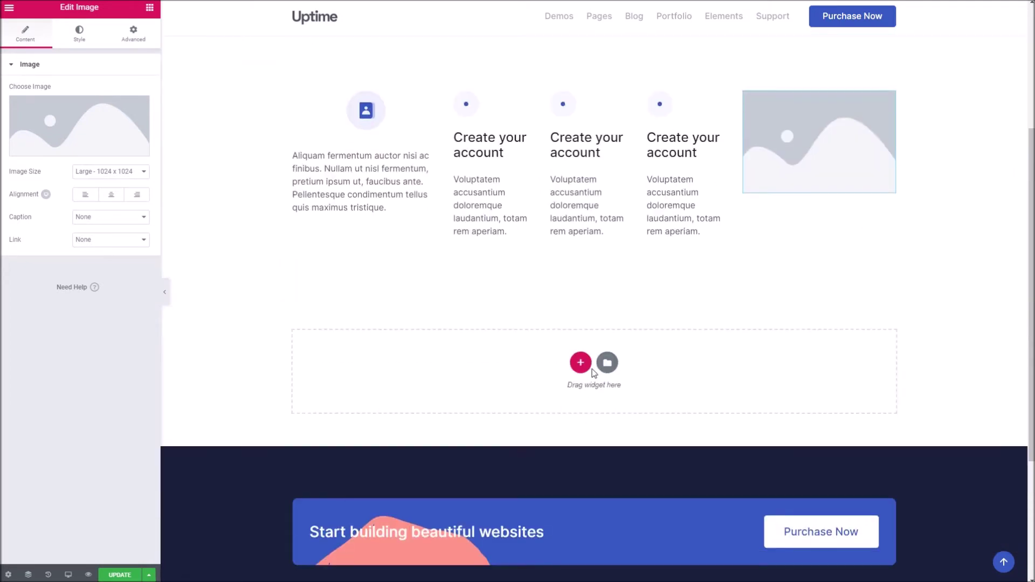
click(149, 7)
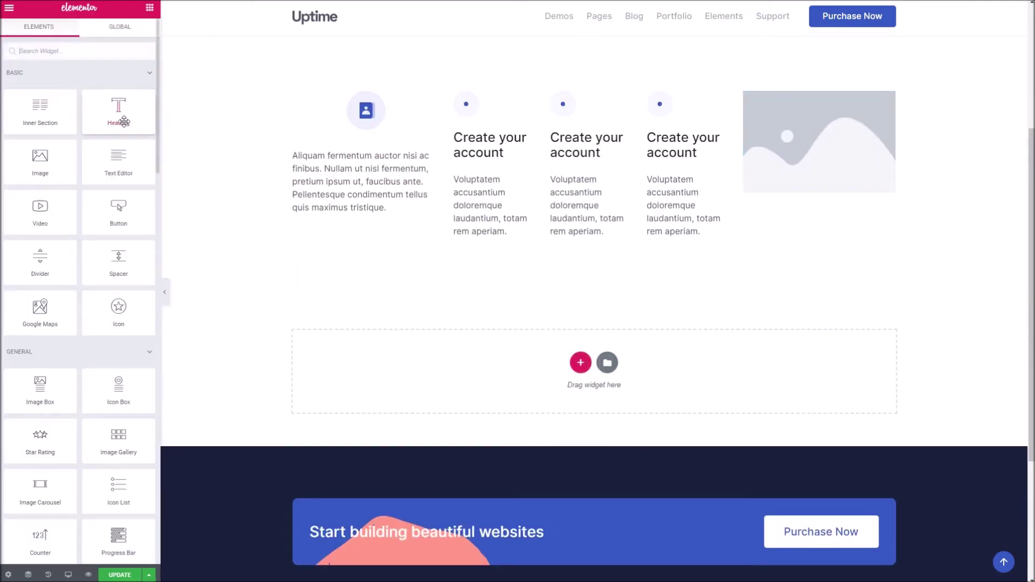
drag(119, 161, 543, 360)
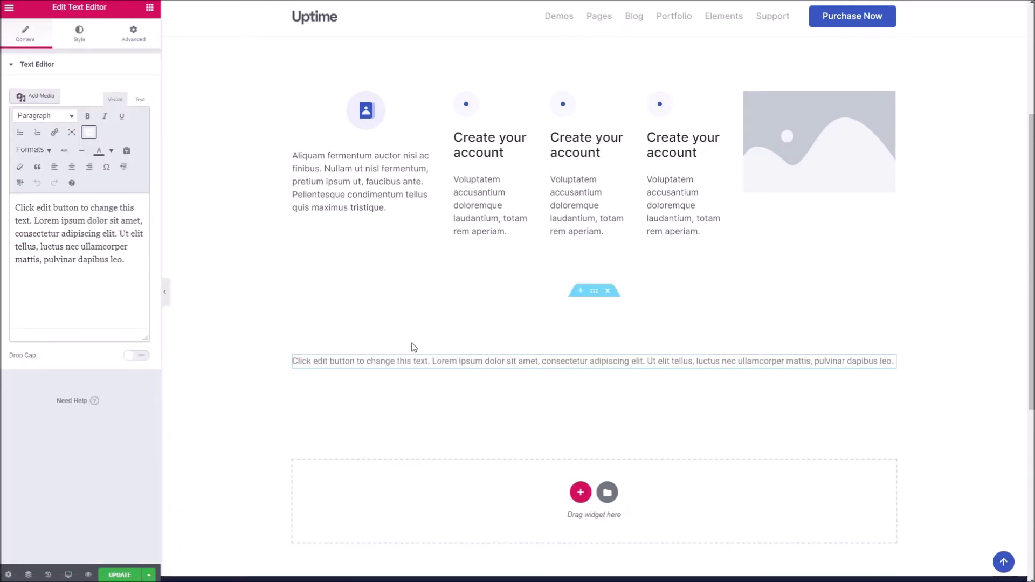
Step: Give the text section a classic background in a near-black colour
right_click(462, 327)
click(487, 334)
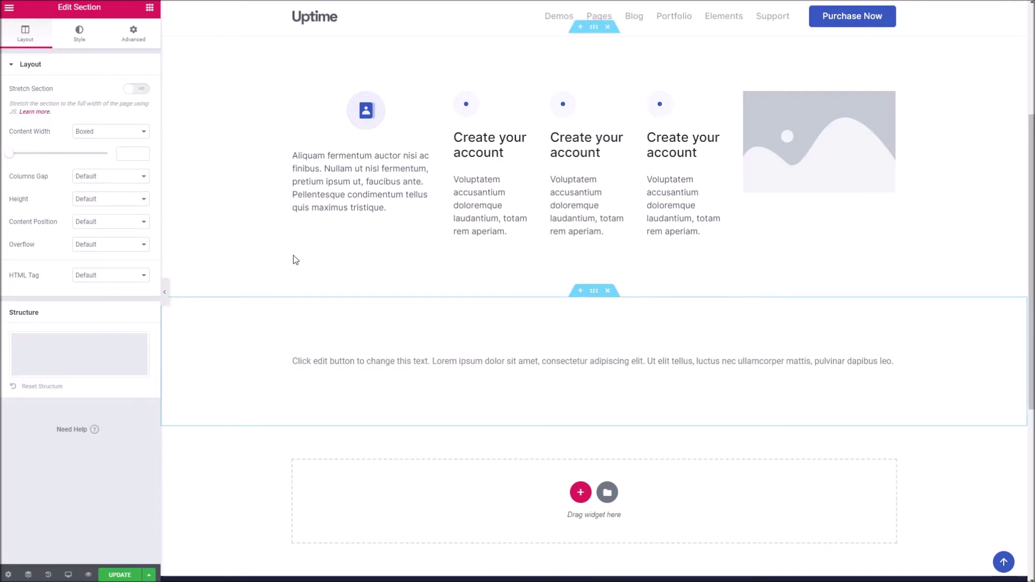
click(80, 35)
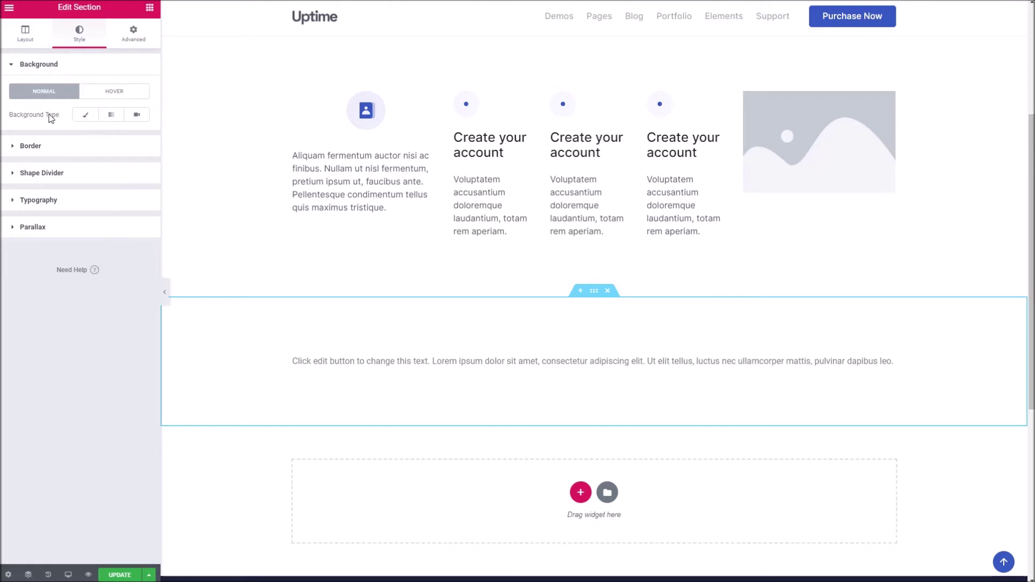
click(85, 118)
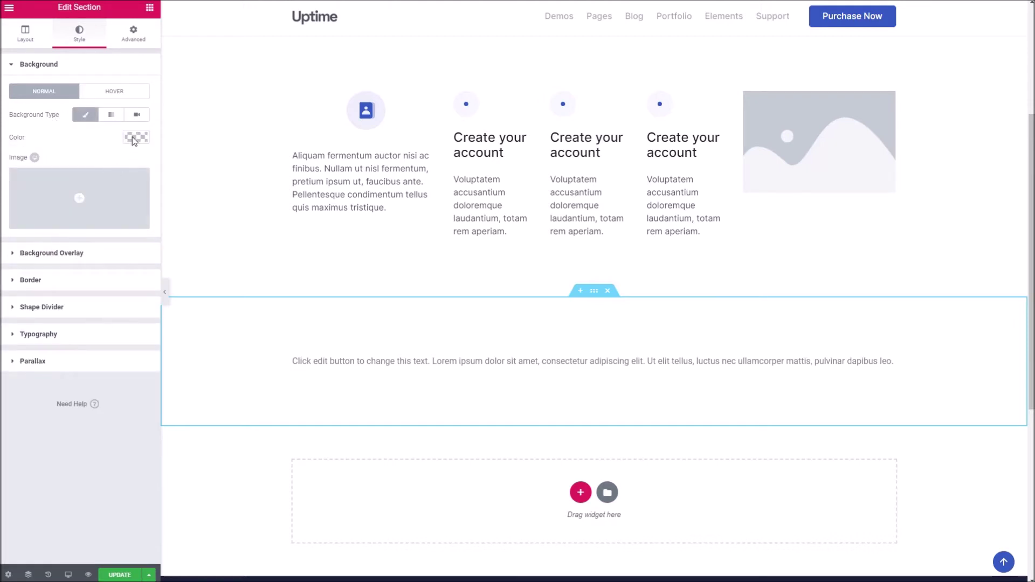
click(135, 137)
click(68, 207)
drag(68, 207, 72, 254)
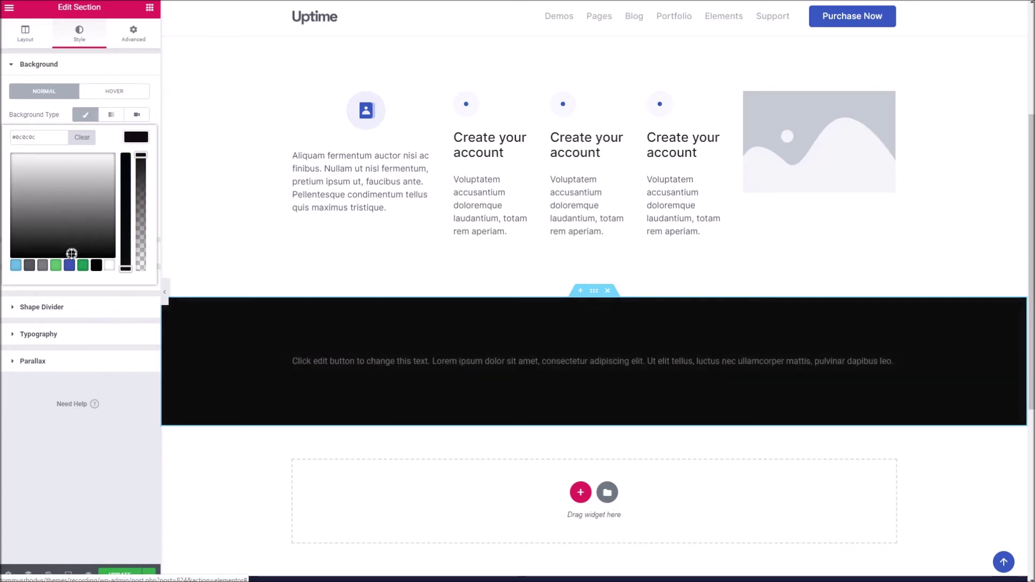
Step: Duplicate the black text section directly below itself
scroll(575, 321, down, 2)
scroll(559, 295, up, 1)
right_click(586, 269)
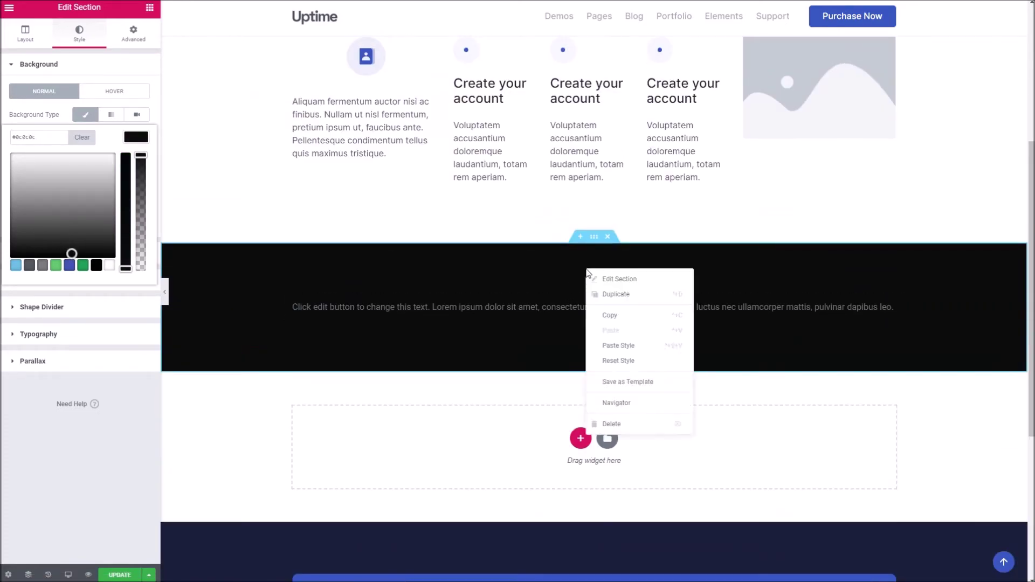
click(596, 304)
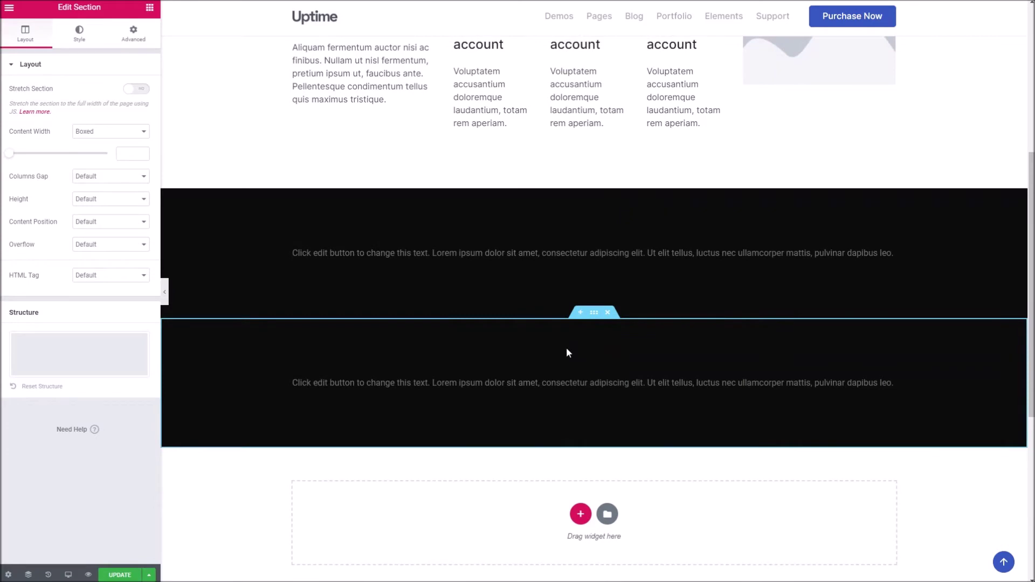
right_click(453, 330)
click(496, 356)
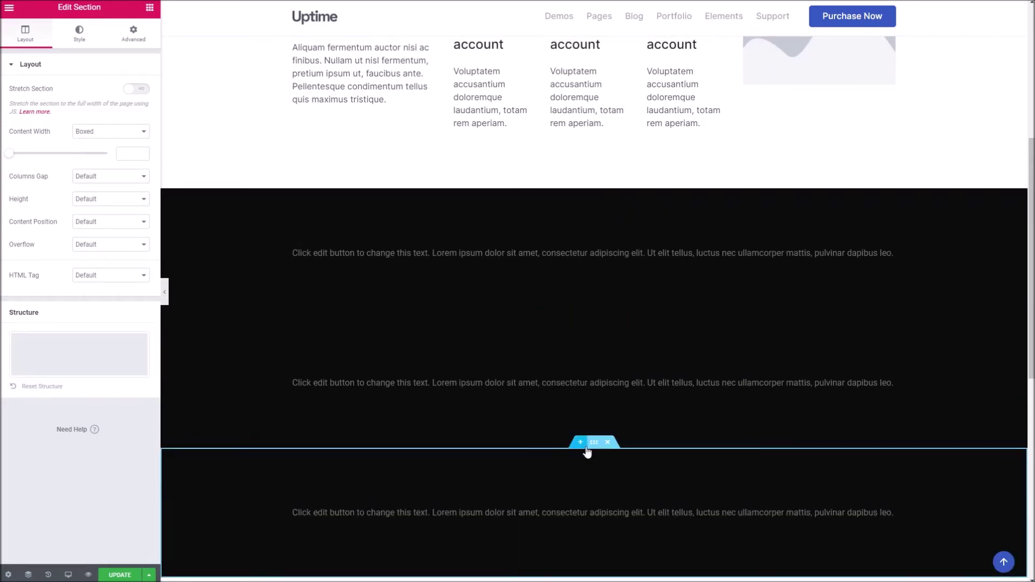
key(Delete)
Step: Set the second black text section's background image to the glowing laptop keyboard picture from the media library
right_click(441, 351)
click(459, 359)
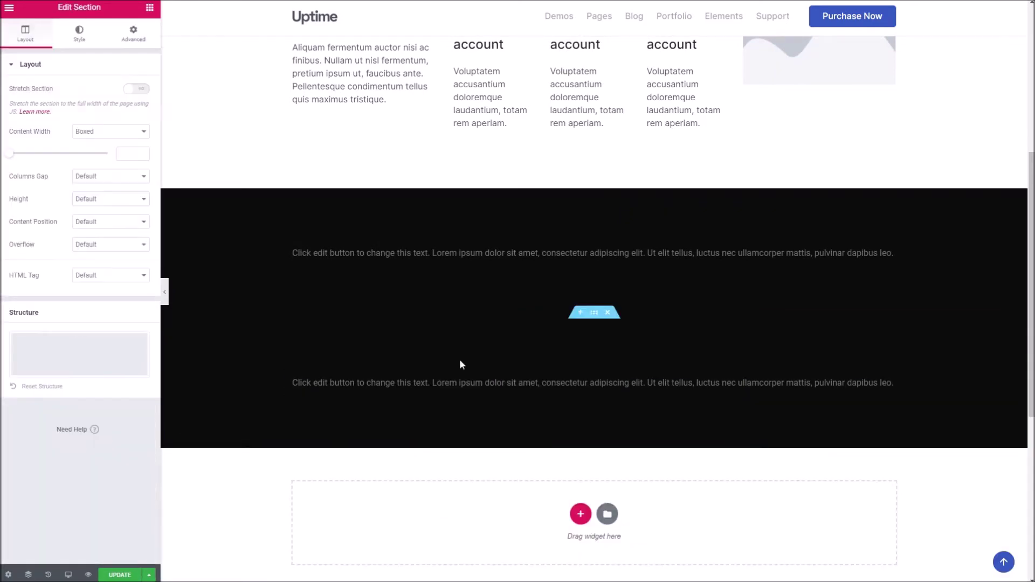
click(79, 47)
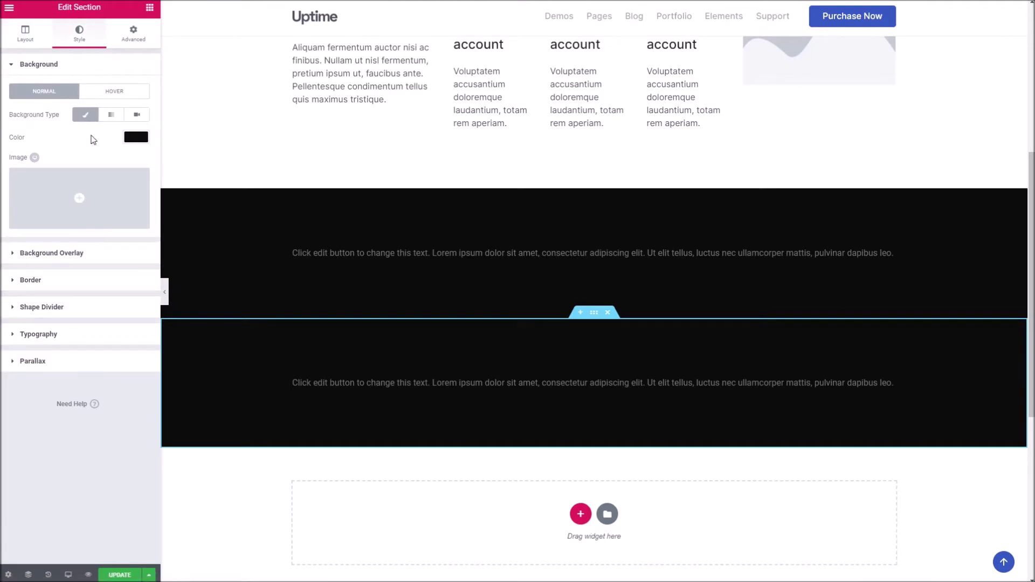
click(75, 196)
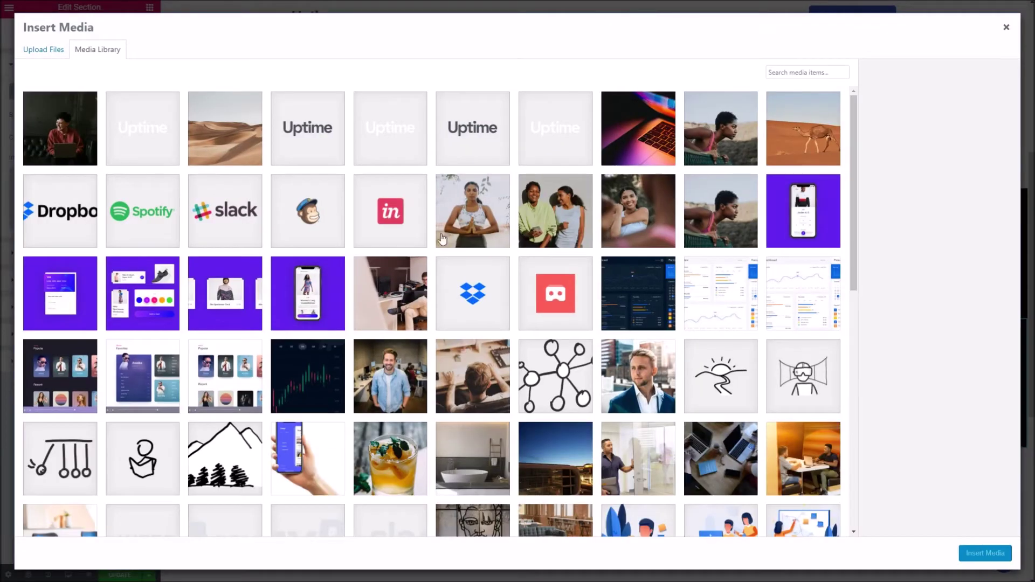
click(82, 134)
click(651, 161)
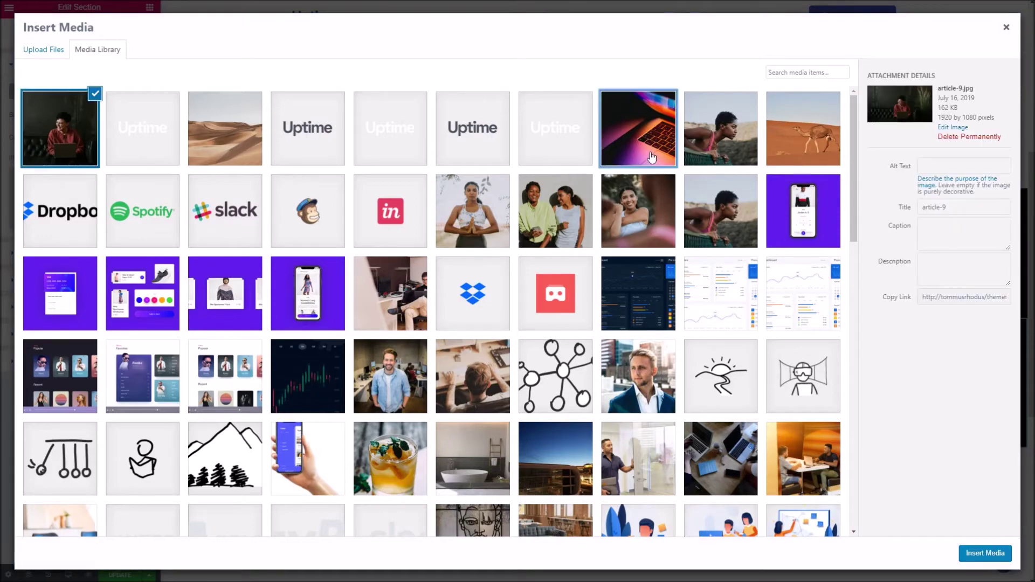
click(985, 553)
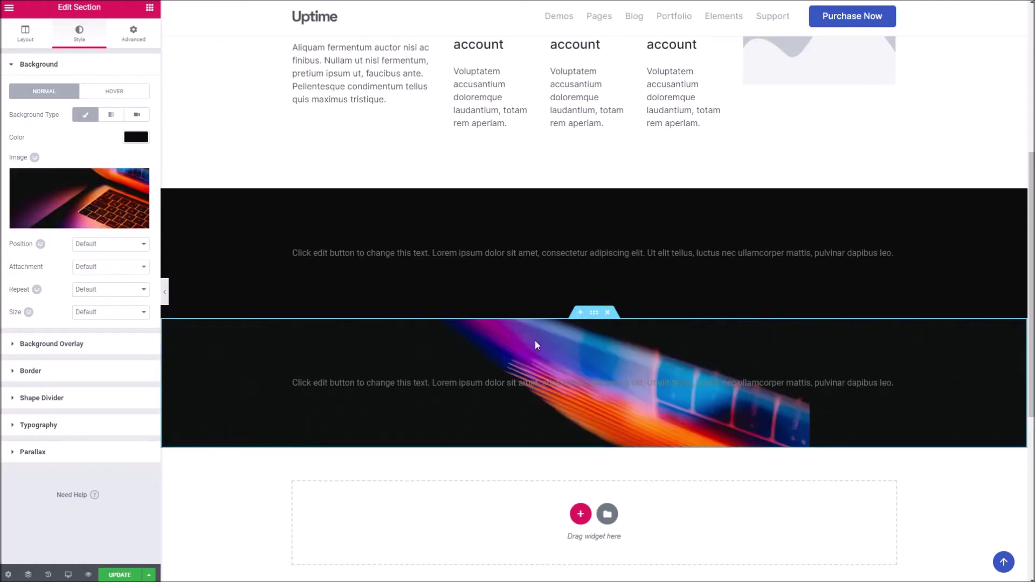
Step: Set the laptop image section's height to Min Height with a minimum of 297 px
click(593, 205)
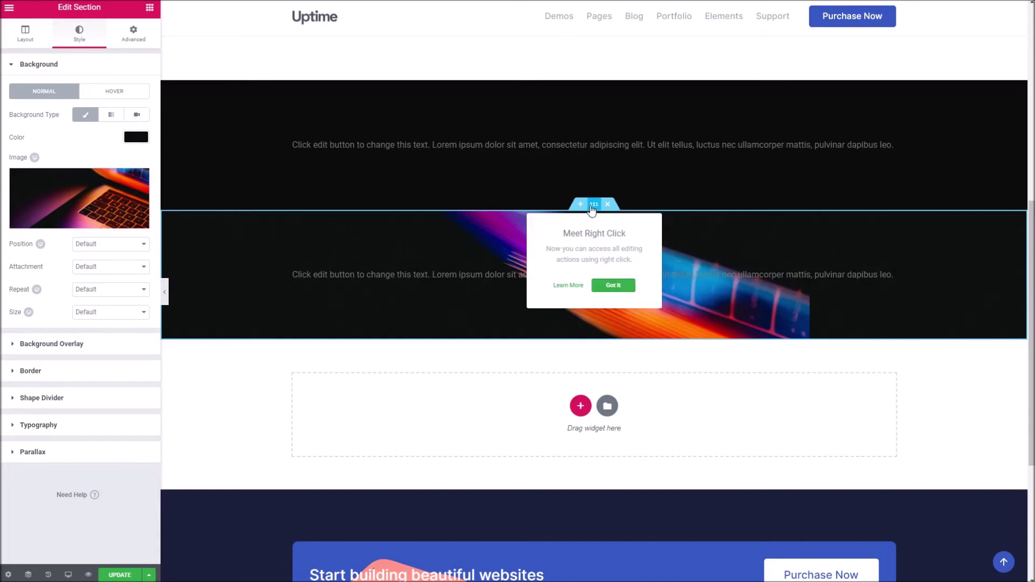
click(35, 45)
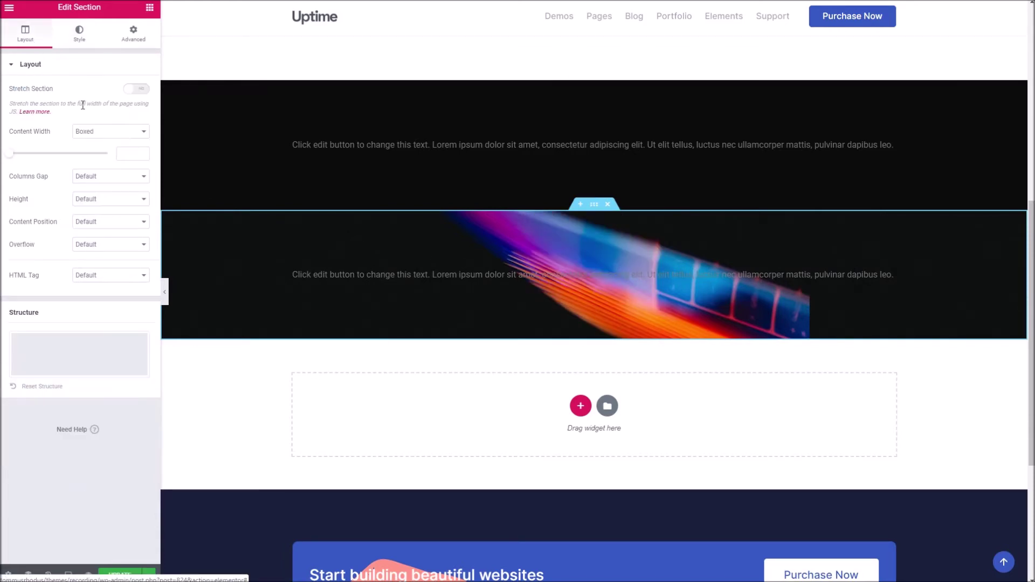
click(88, 199)
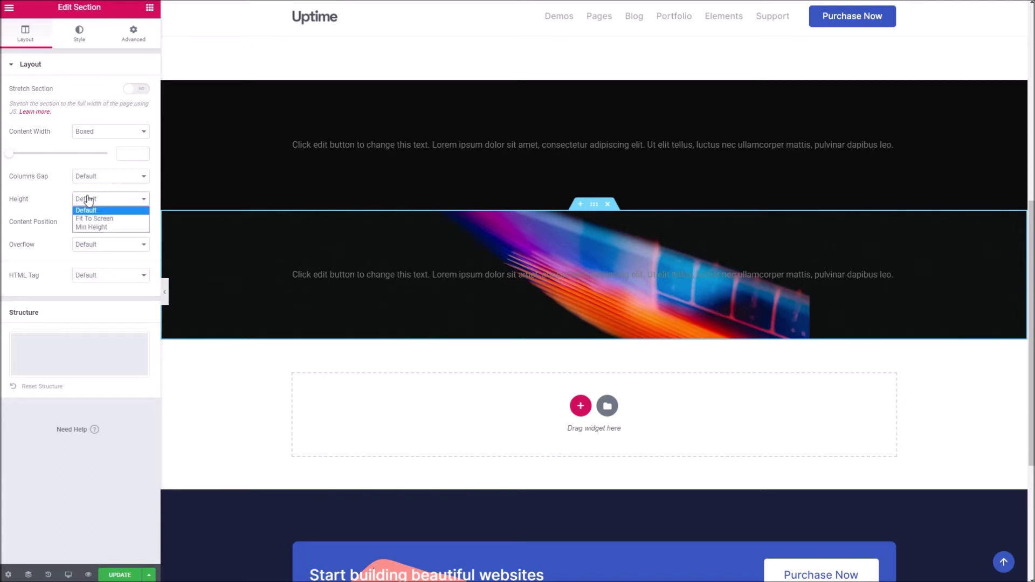
click(99, 227)
mouse_move(47, 238)
mouse_down()
mouse_move(65, 238)
mouse_move(17, 235)
mouse_move(46, 233)
mouse_move(32, 233)
mouse_up()
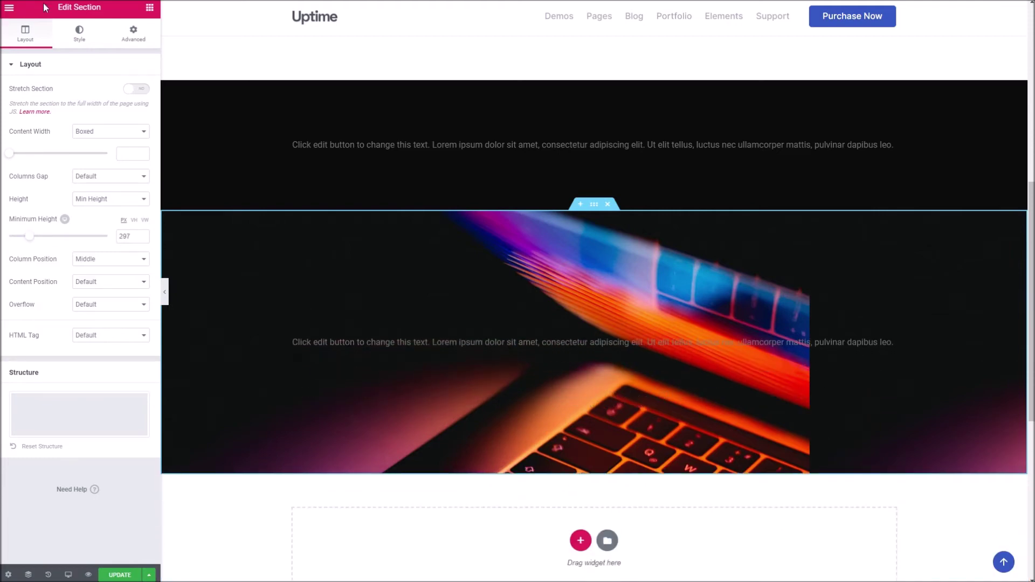
Step: Turn on the parallax effect for the laptop image section and save the page
click(72, 37)
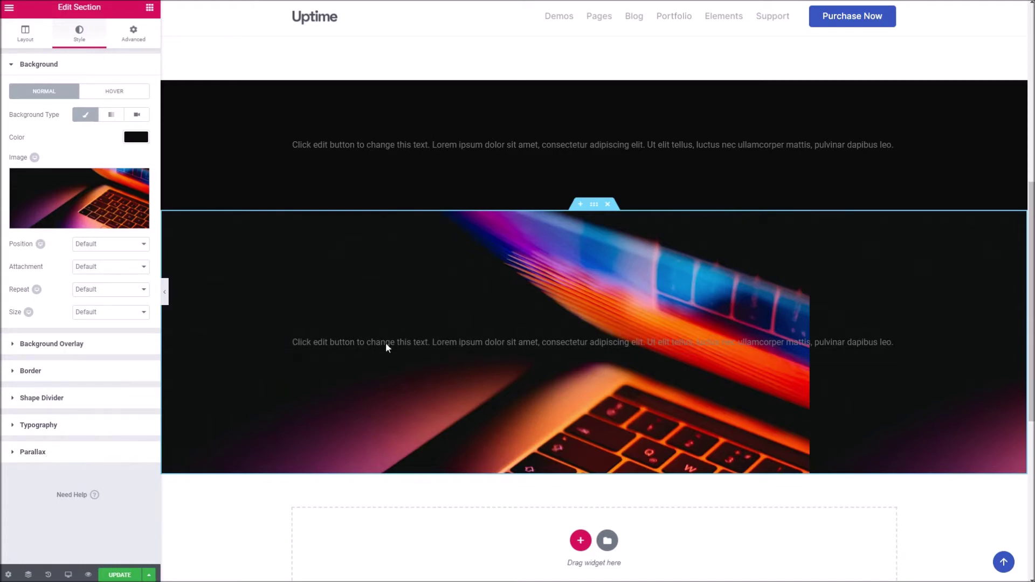
scroll(394, 340, down, 4)
scroll(464, 326, up, 5)
scroll(480, 307, down, 1)
click(71, 455)
click(134, 226)
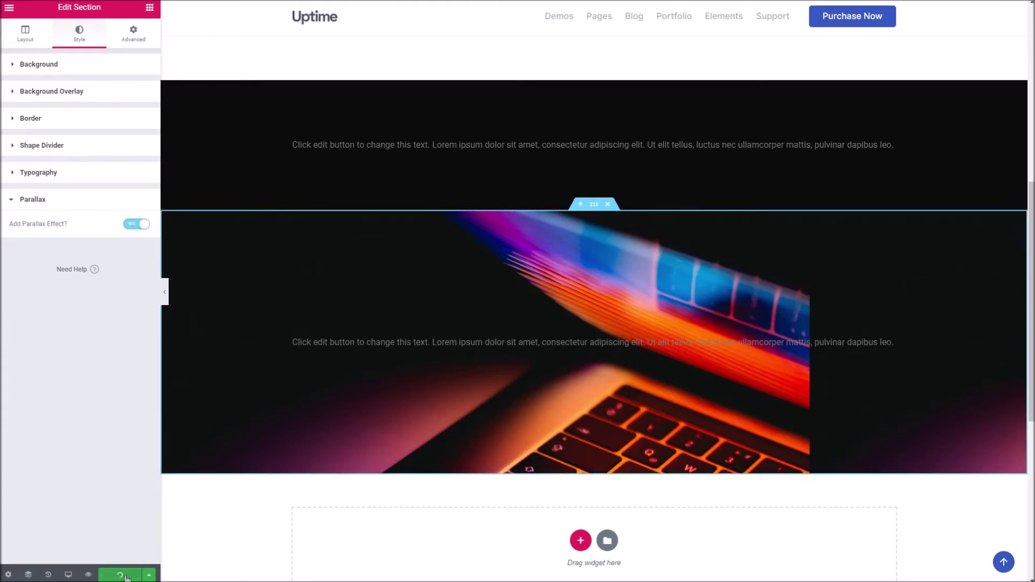
Step: View the live page and examine how the laptop image section's parallax background behaves while scrolling
click(389, 0)
right_click(389, 1)
click(410, 0)
scroll(451, 164, down, 6)
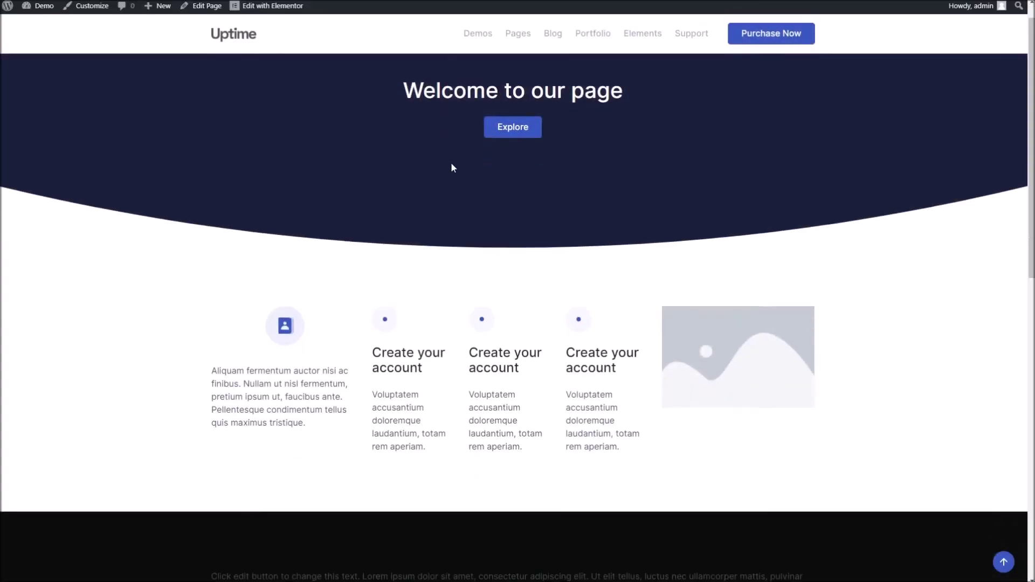
scroll(451, 164, down, 4)
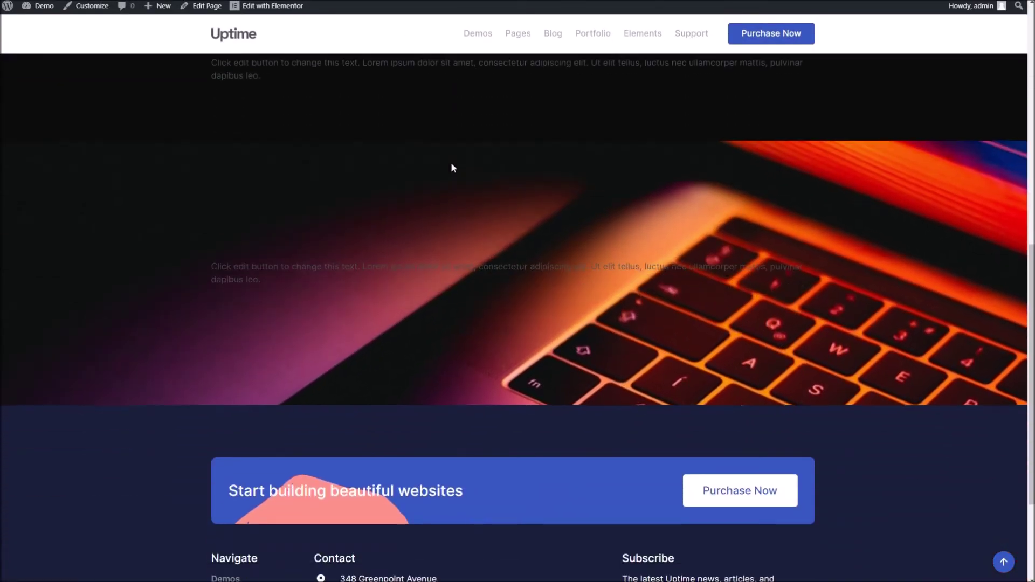
scroll(462, 186, up, 3)
scroll(462, 190, down, 5)
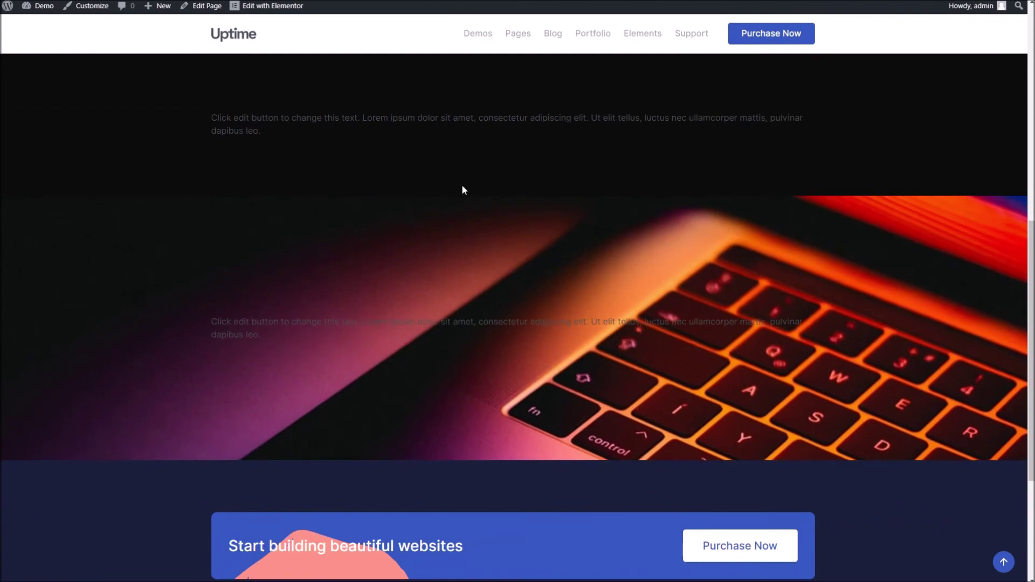
scroll(462, 190, up, 2)
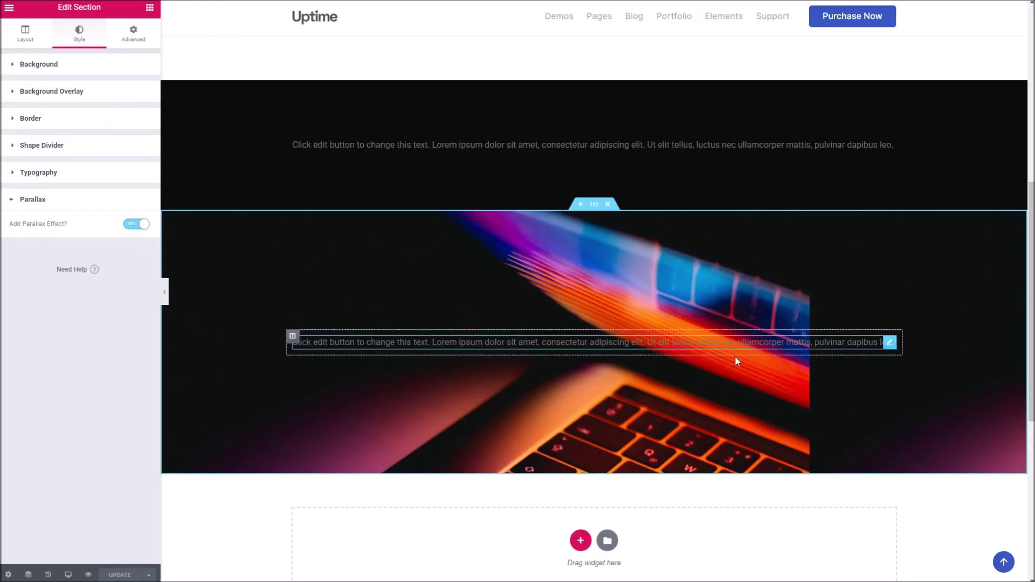
drag(318, 346, 755, 345)
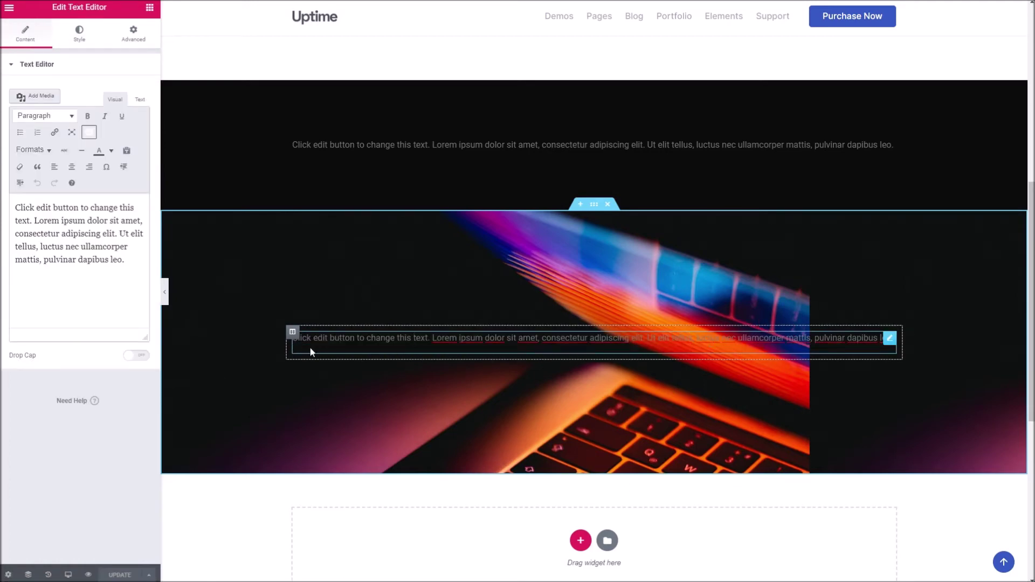
triple_click(370, 343)
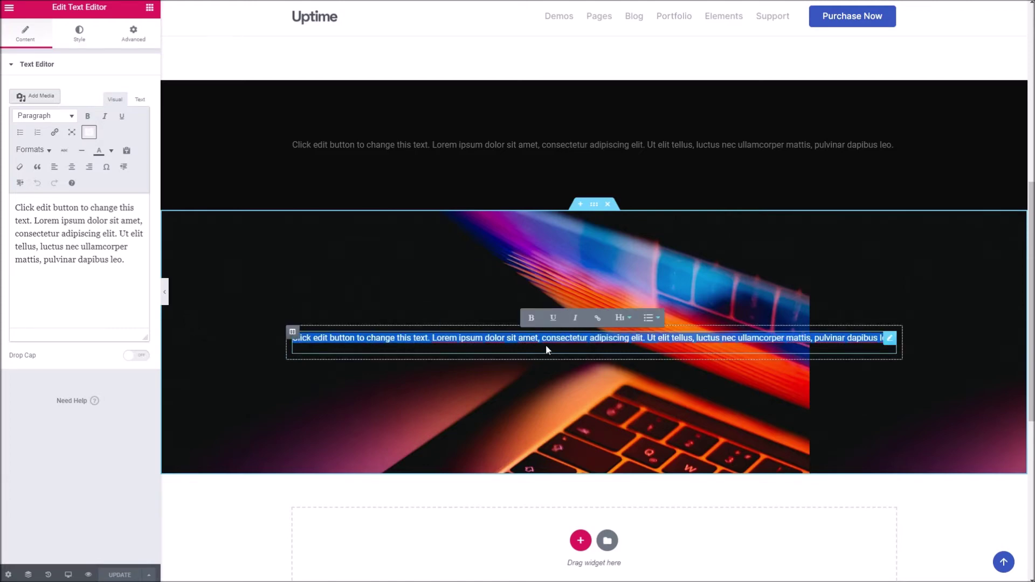
click(111, 152)
click(157, 167)
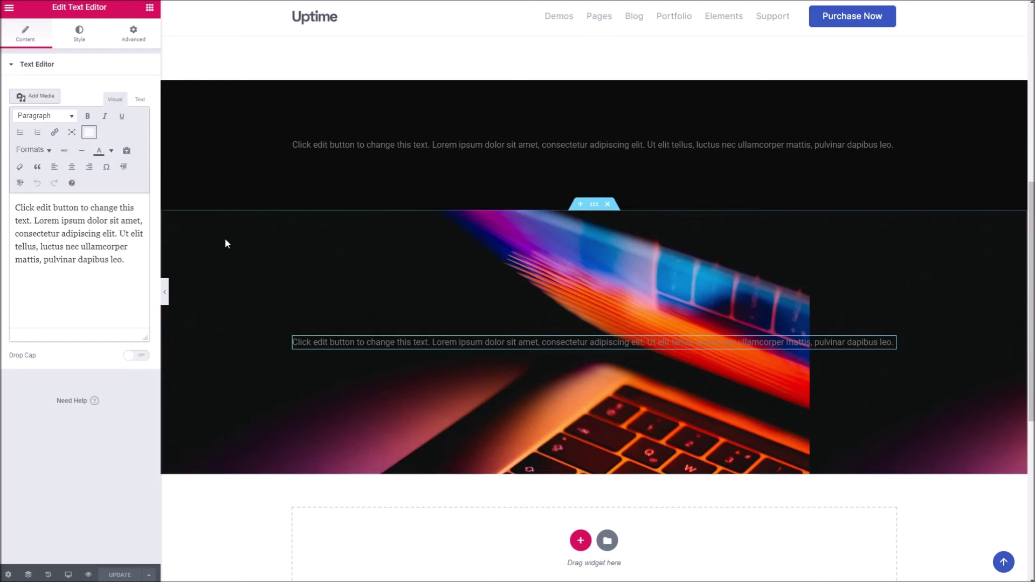
Step: Add the CSS class text-light to the laptop image section
right_click(319, 246)
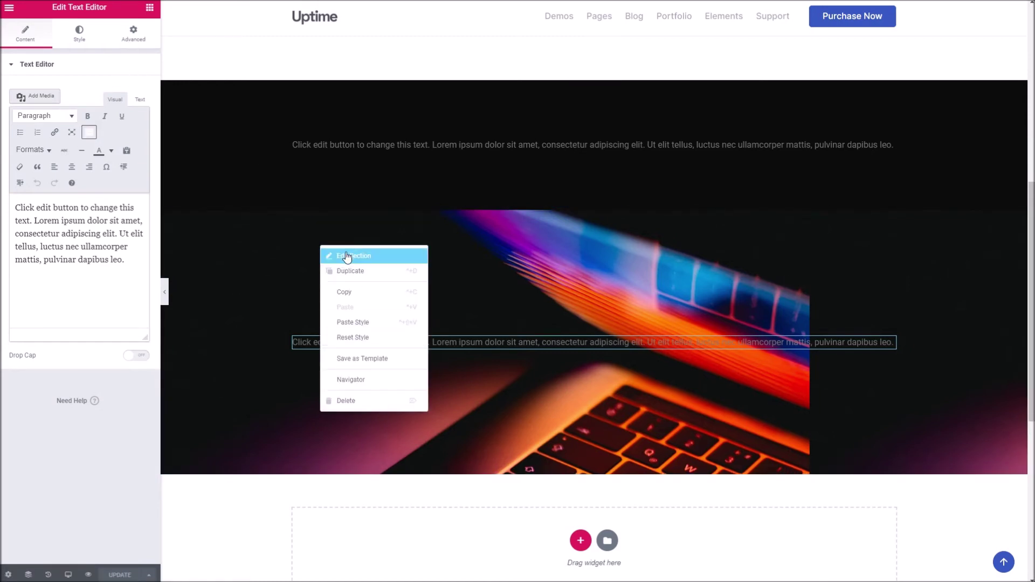
click(345, 258)
click(142, 42)
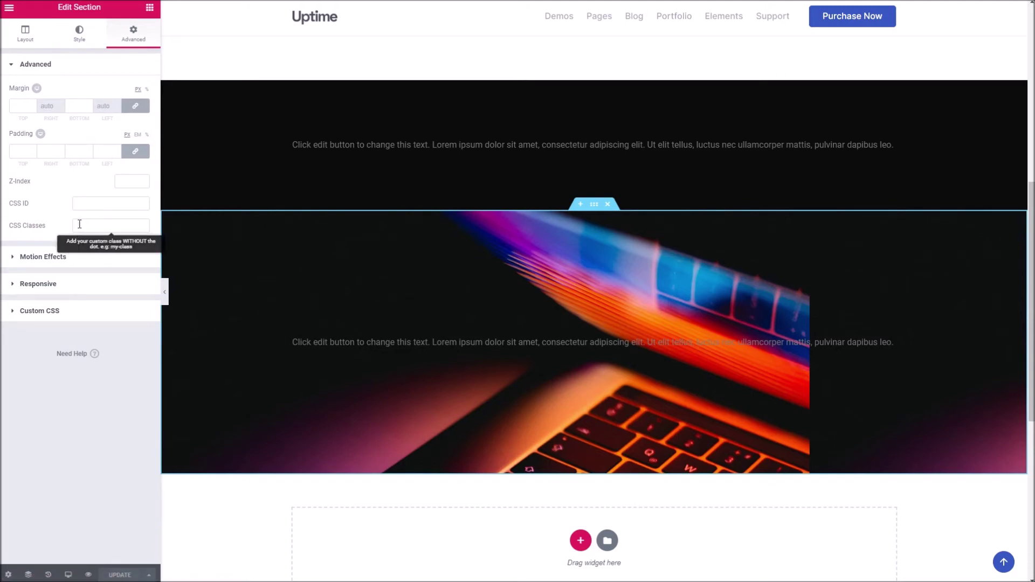
text(text-light)
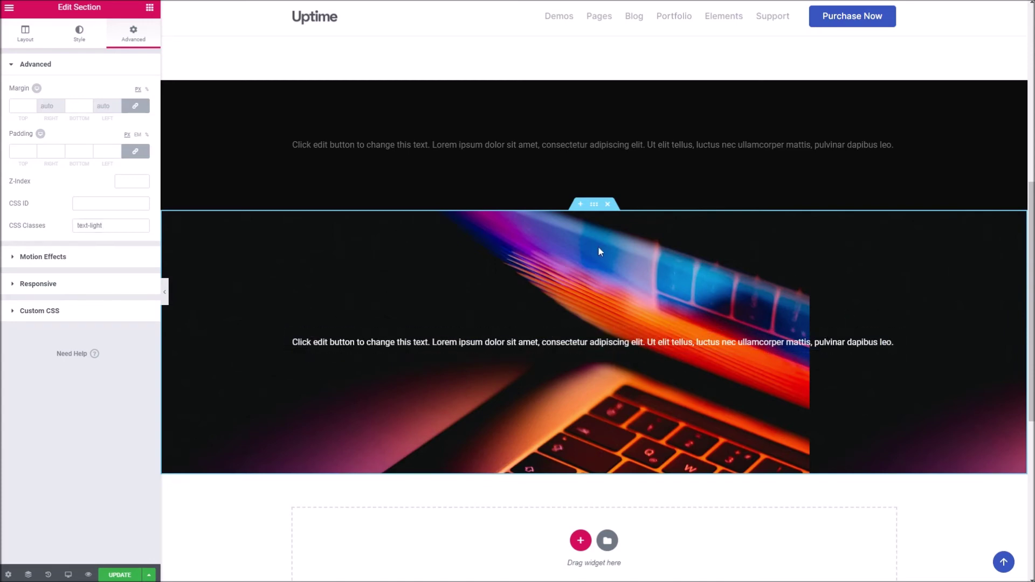
Step: Place a Portfolio Posts widget in the empty area below the laptop image section
scroll(488, 286, down, 2)
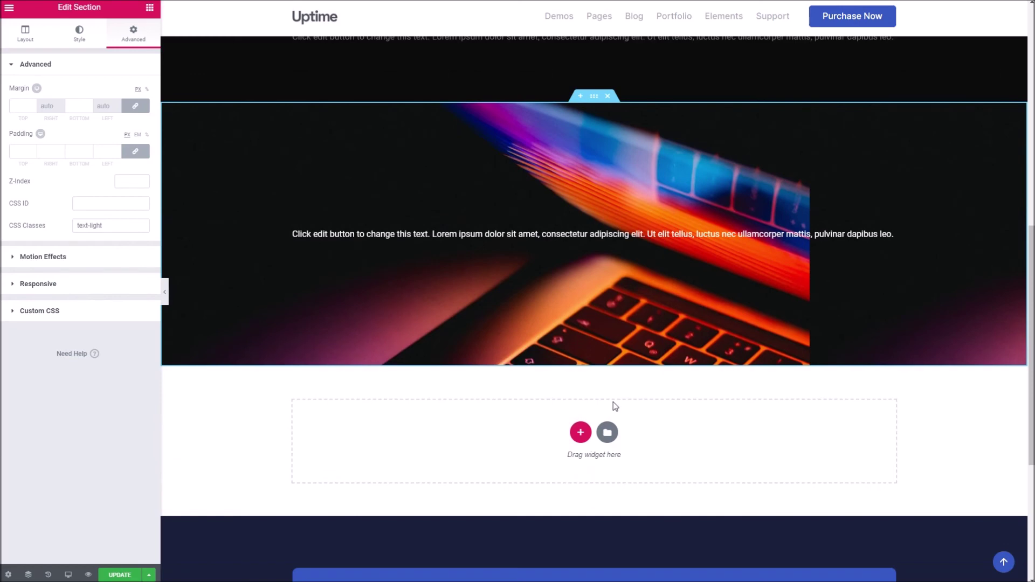
click(580, 431)
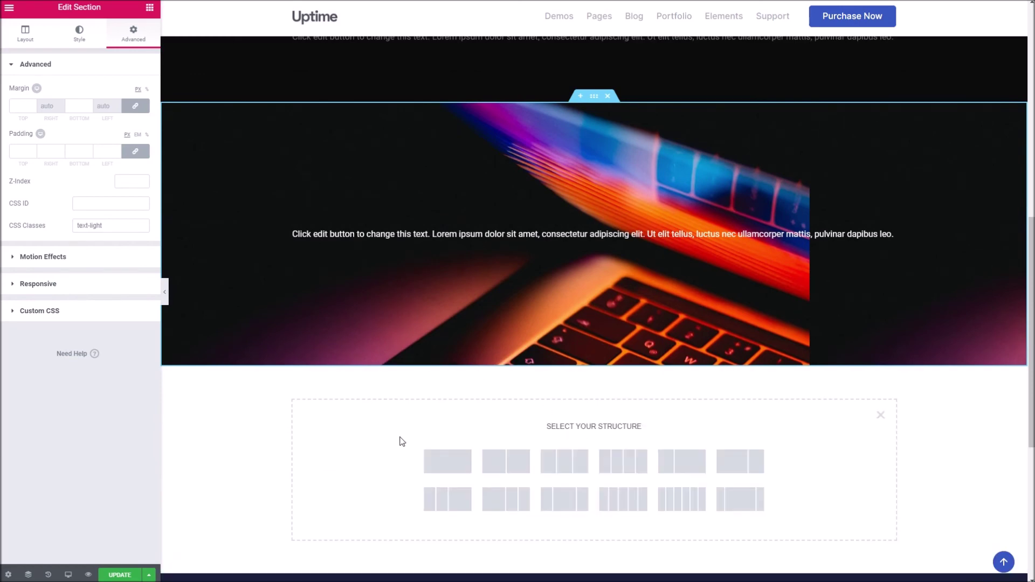
scroll(340, 429, down, 3)
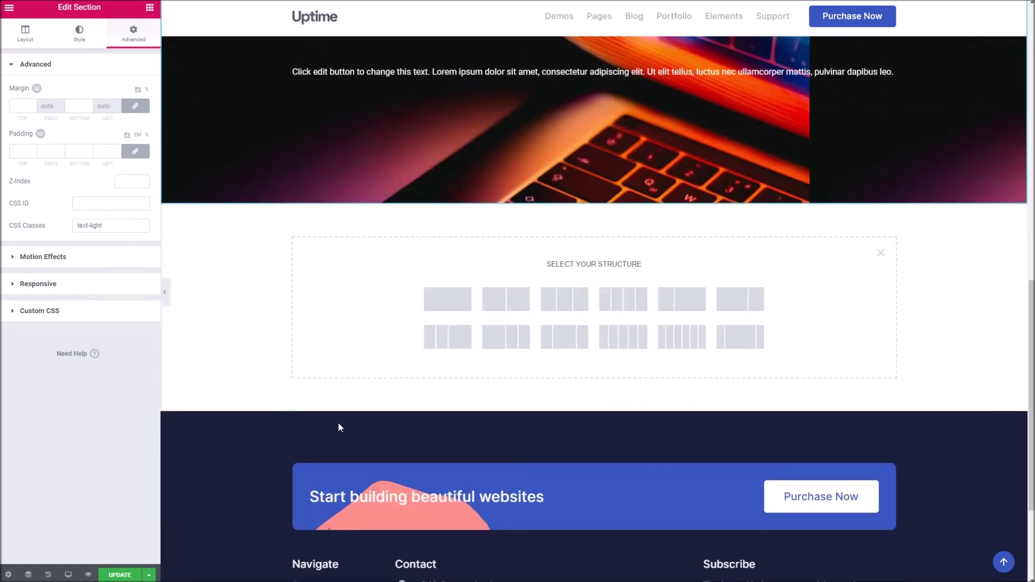
click(149, 8)
scroll(107, 287, down, 10)
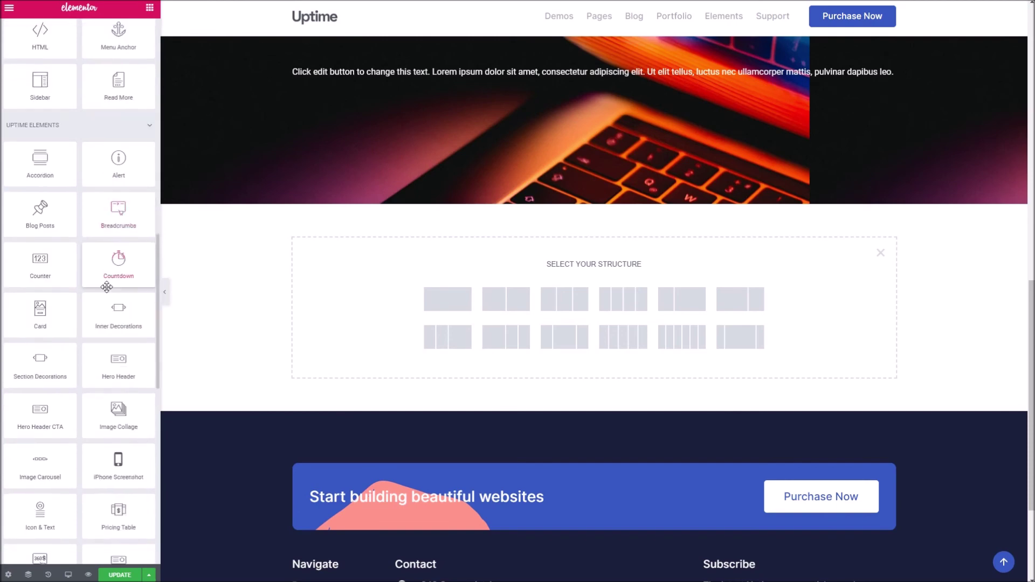
scroll(106, 286, down, 3)
scroll(108, 285, up, 2)
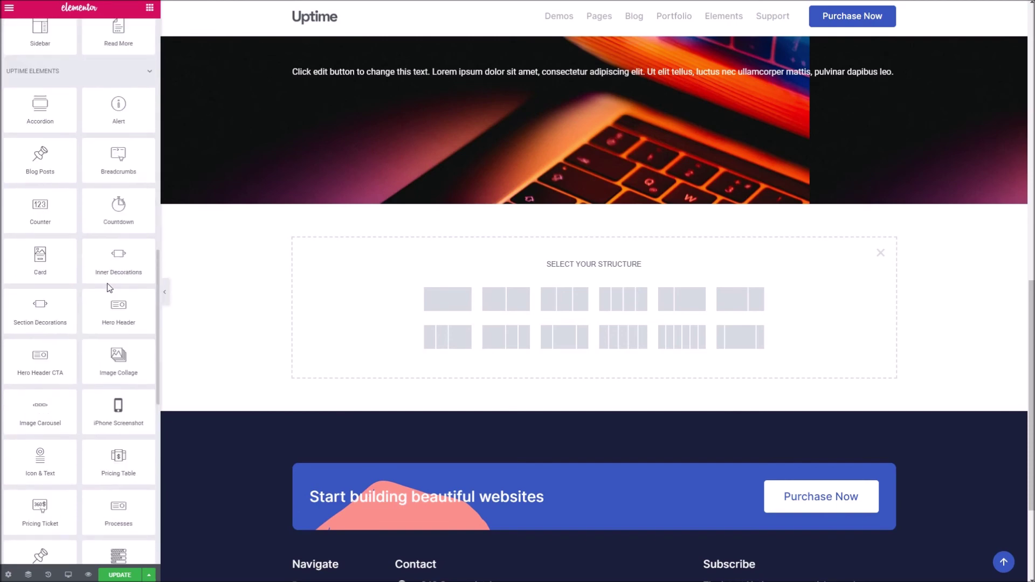
scroll(113, 216, up, 1)
scroll(121, 244, down, 4)
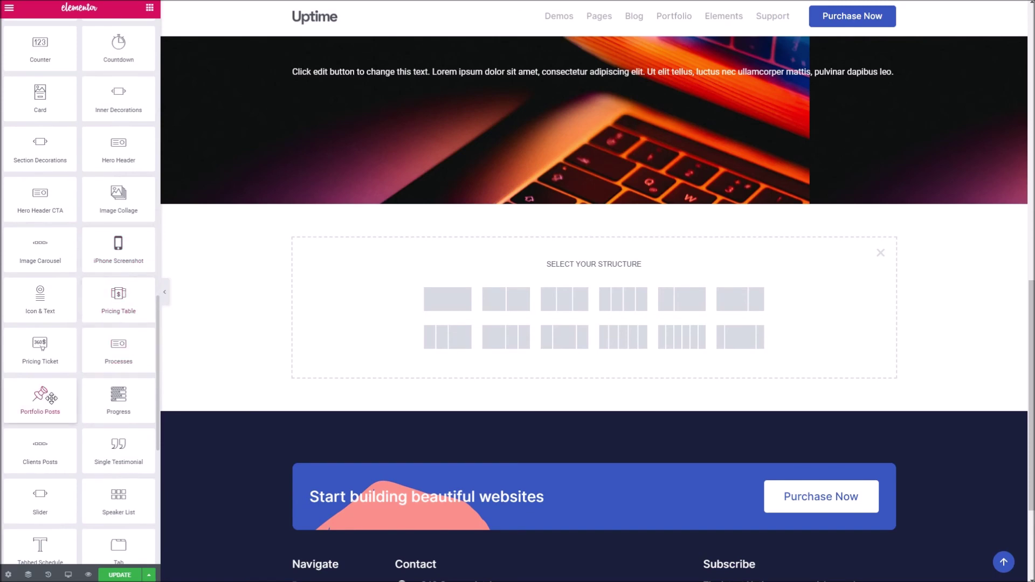
drag(44, 397, 440, 303)
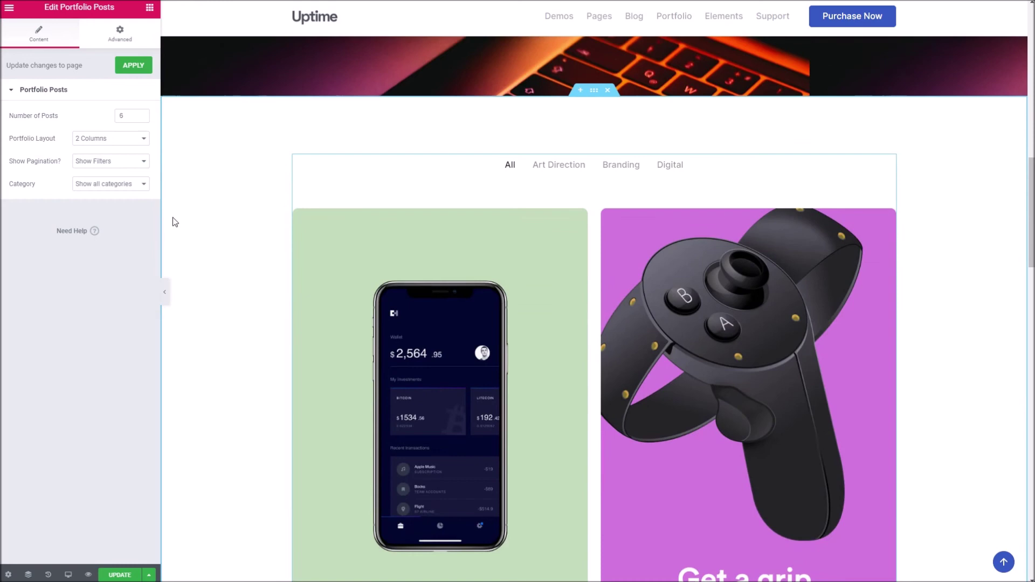
Step: Set the portfolio layout to 3 Columns and the number of posts to 3
click(110, 138)
click(108, 163)
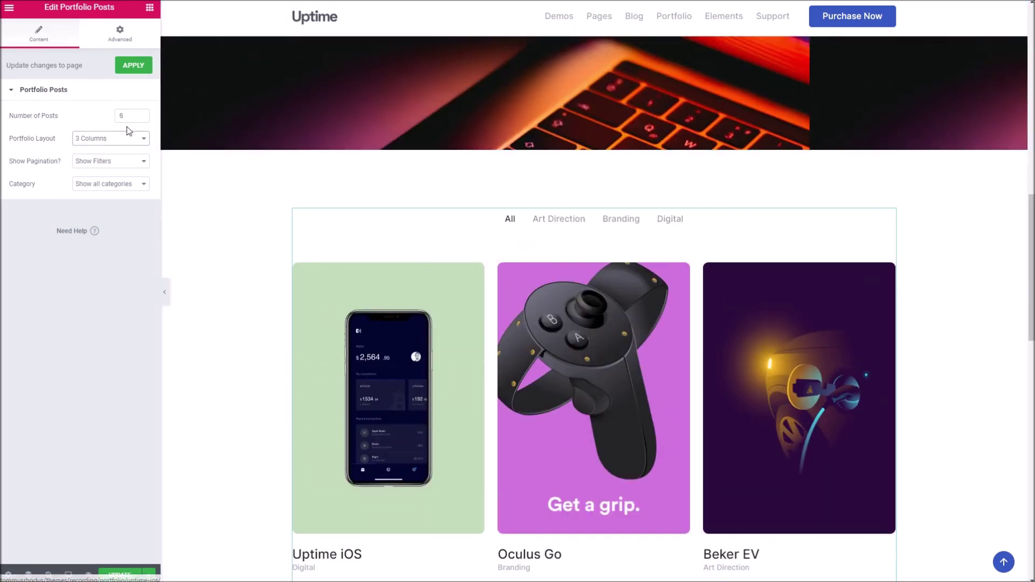
drag(126, 116, 108, 114)
text(3)
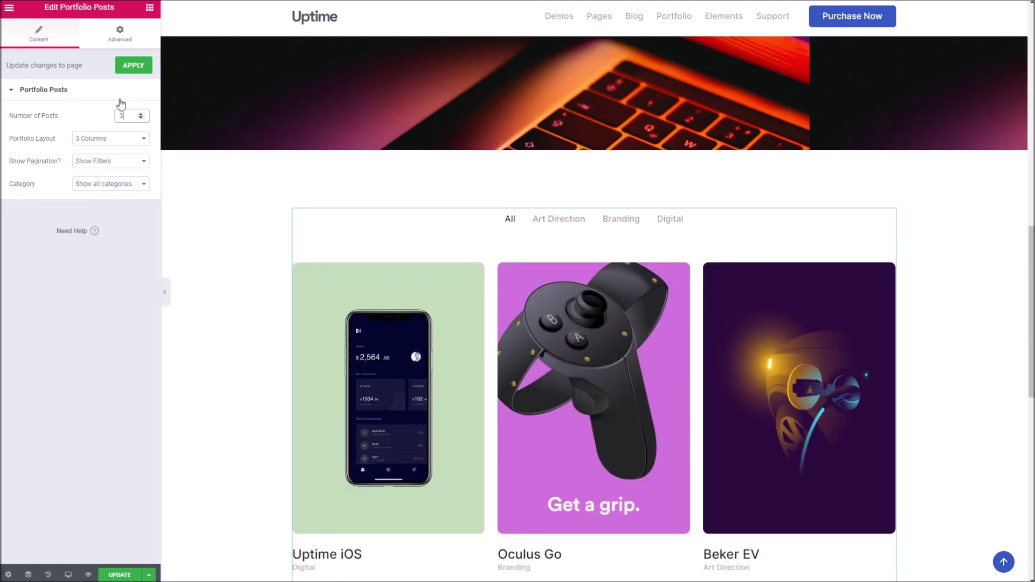
scroll(421, 291, up, 8)
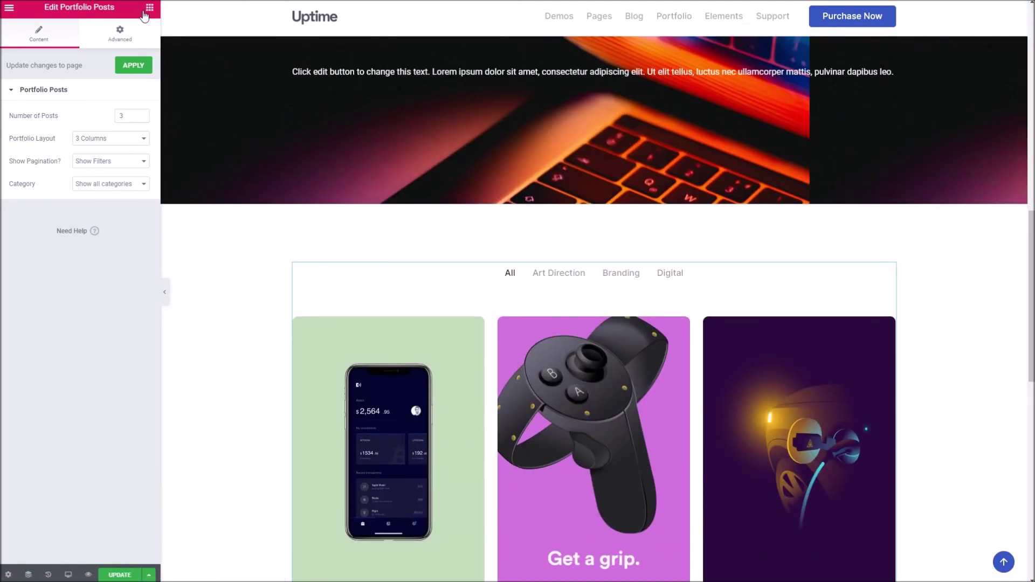
click(147, 10)
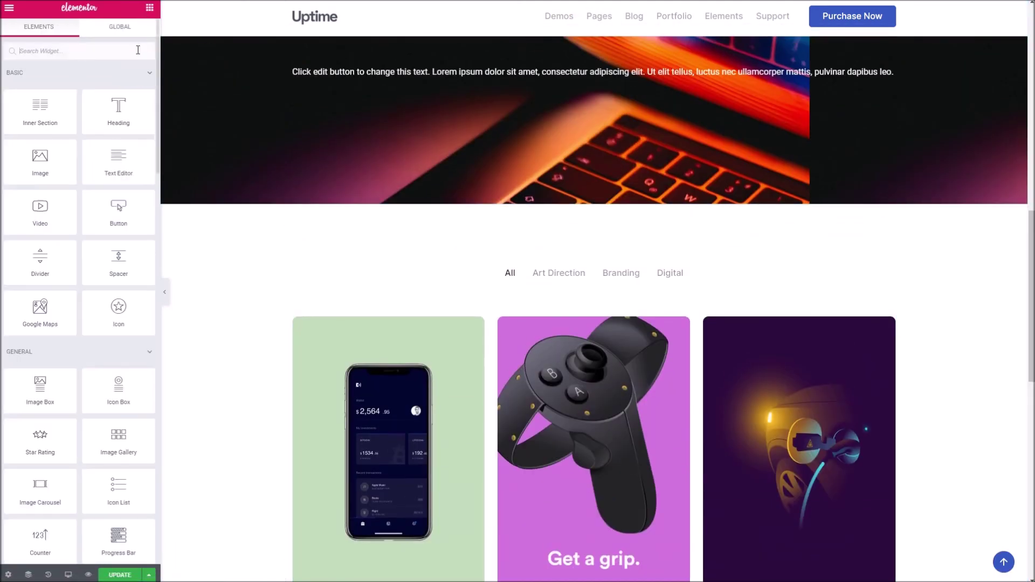
scroll(410, 334, down, 4)
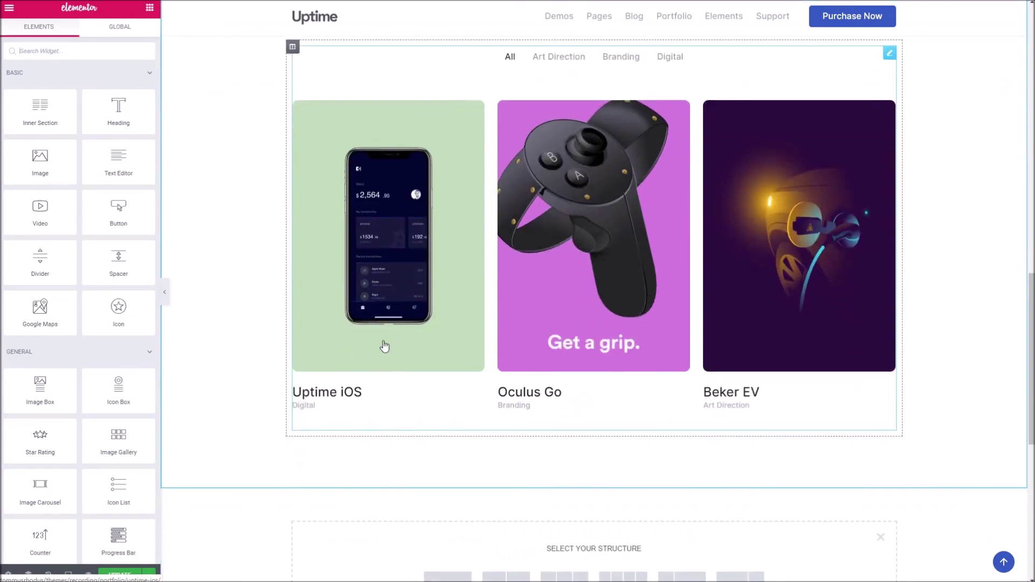
scroll(384, 345, down, 5)
scroll(384, 345, up, 11)
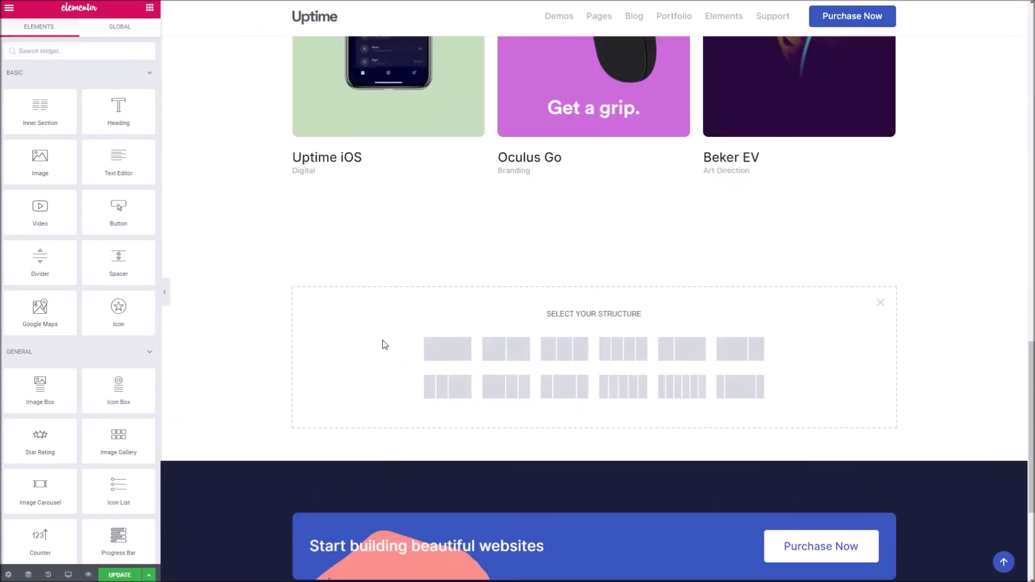
Step: Review the assembled homepage from the hero header through the three-column widgets and text sections to the portfolio posts
scroll(384, 344, up, 6)
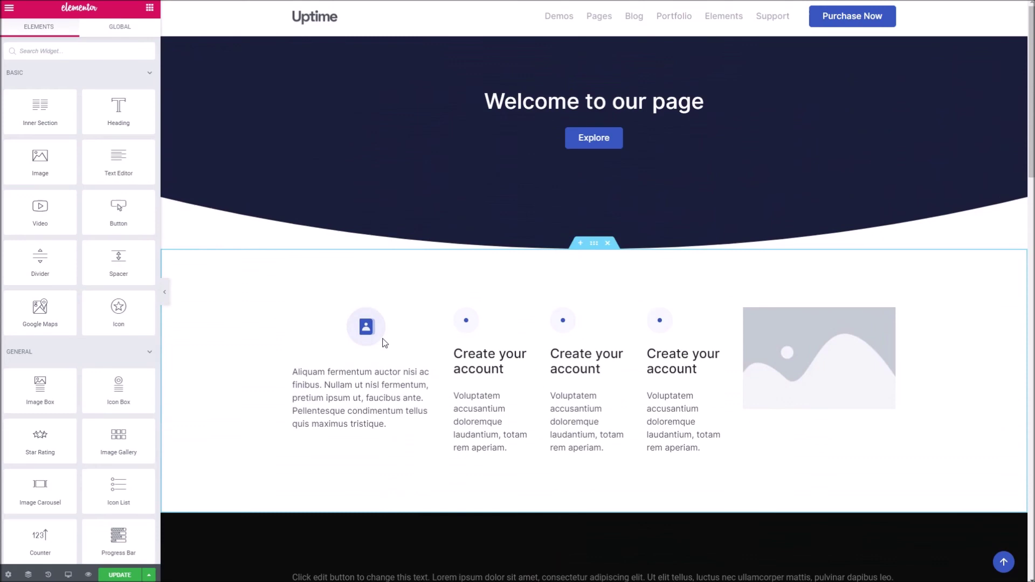
scroll(385, 343, down, 2)
scroll(383, 338, down, 5)
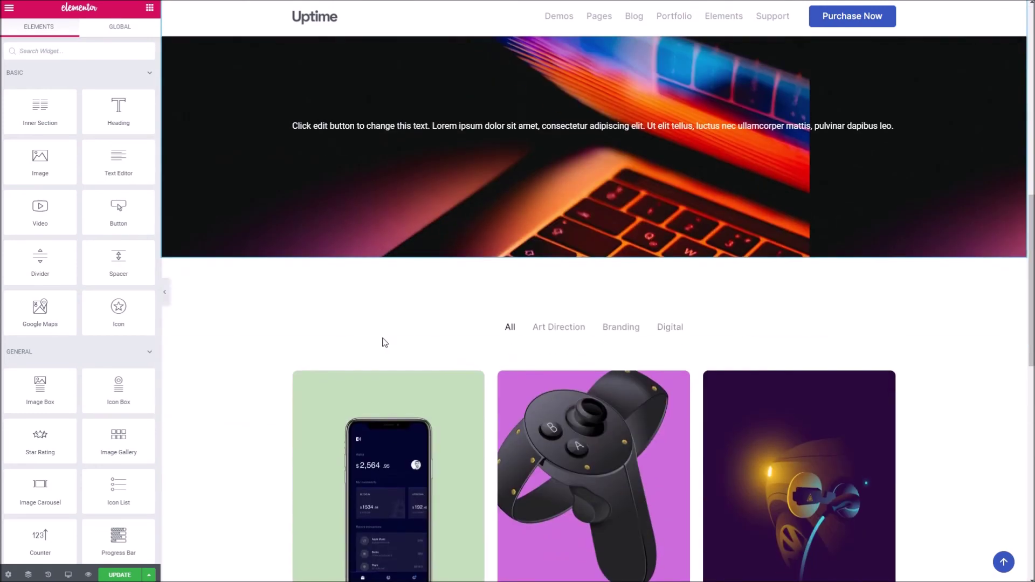
scroll(273, 289, down, 3)
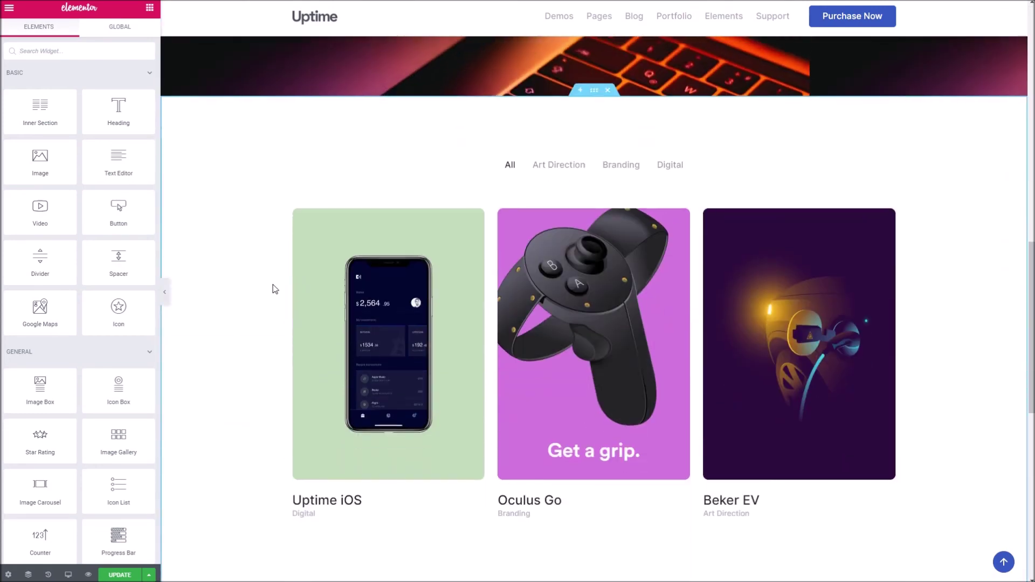
scroll(490, 267, up, 5)
scroll(291, 122, up, 8)
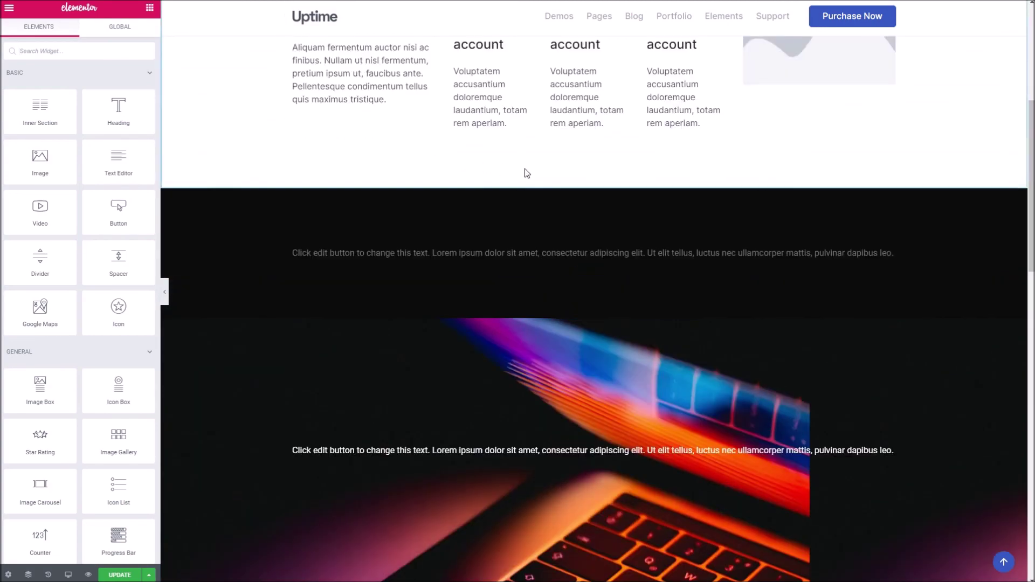
scroll(334, 190, up, 2)
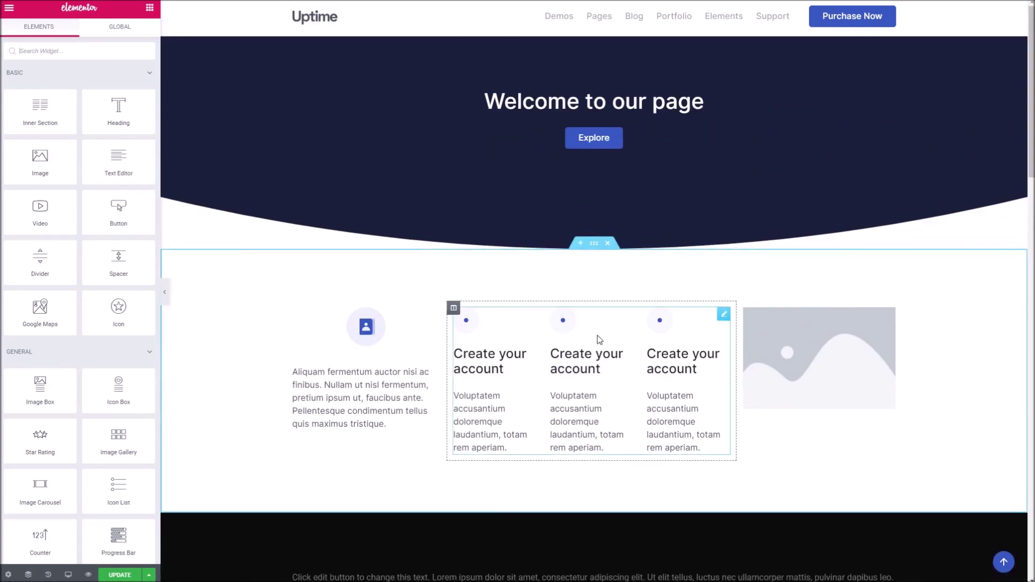
scroll(597, 335, down, 4)
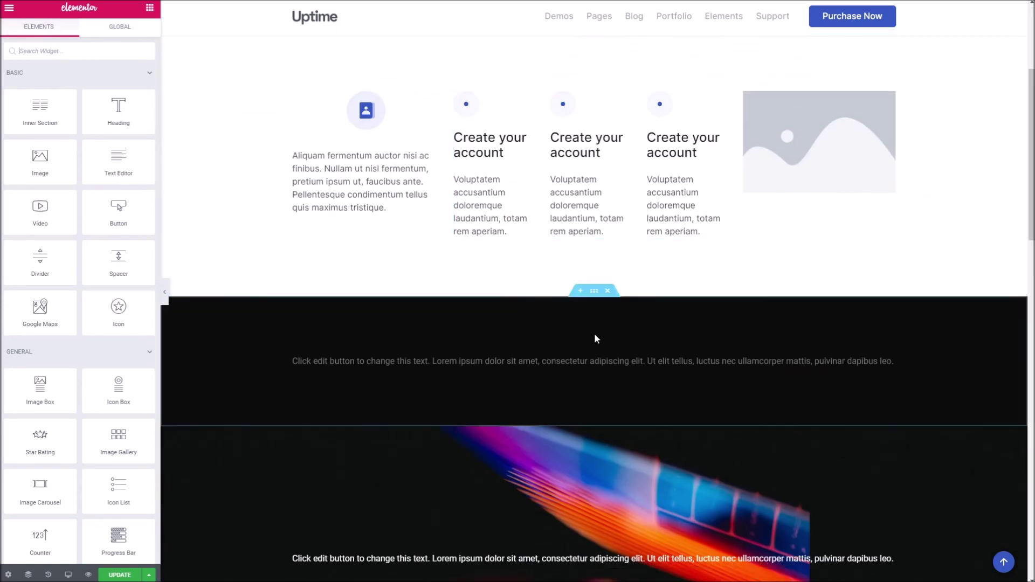